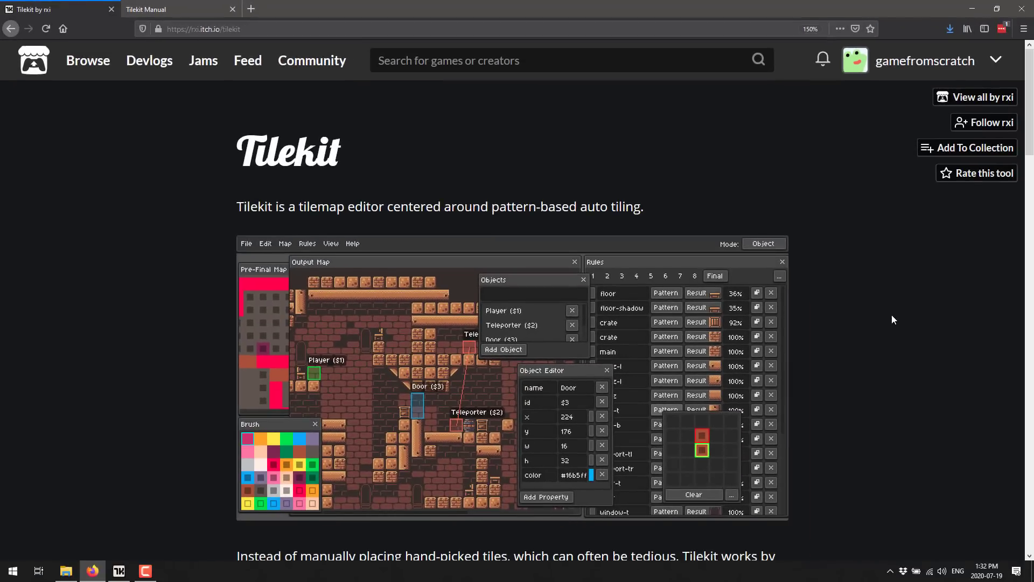
# Review Tilekit's itch.io page, covering its description, feature list, purchase price, demo downloads and development log
pyautogui.scroll(-2, 892, 319)
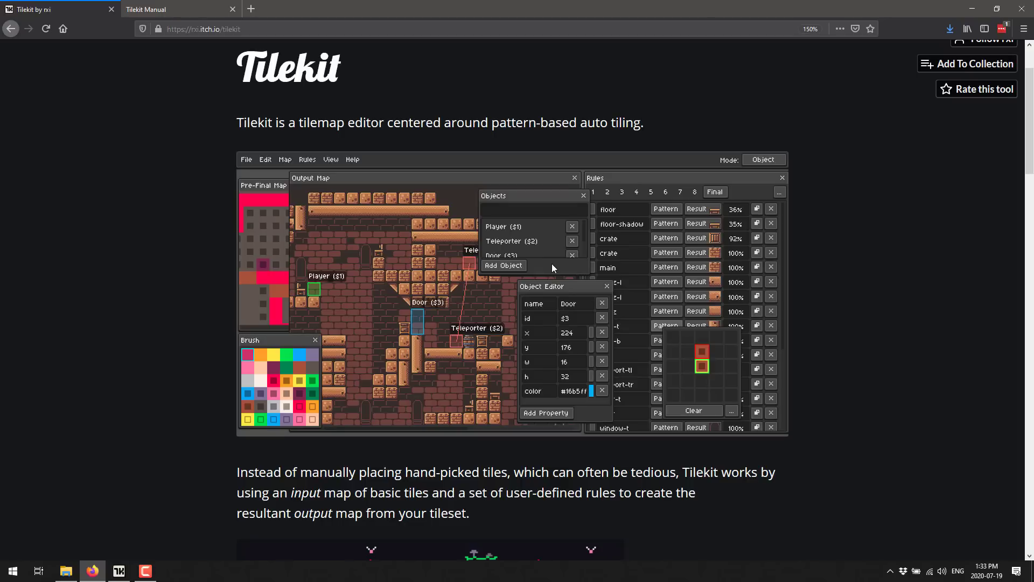
pyautogui.scroll(-5, 552, 263)
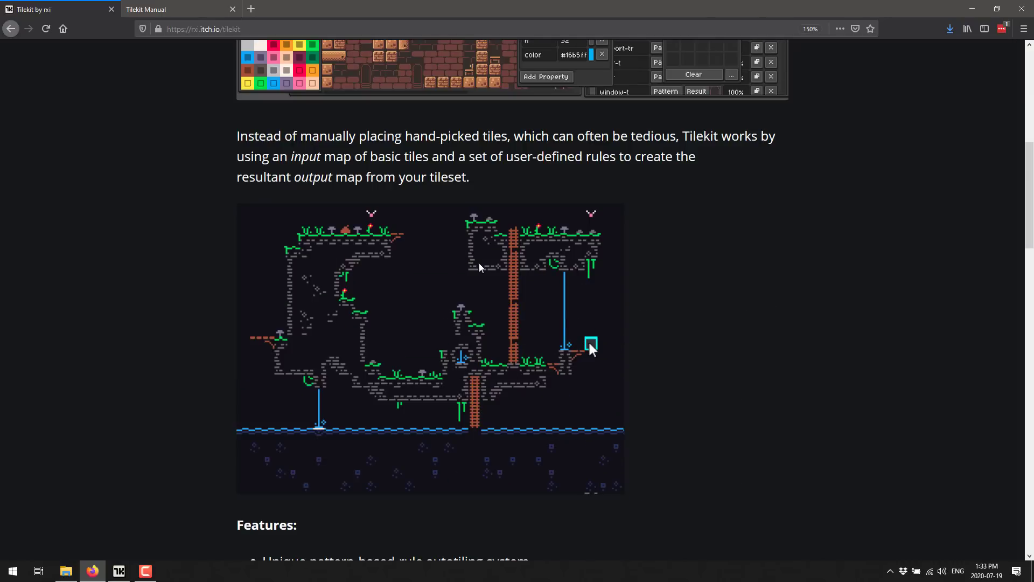
pyautogui.scroll(-5, 505, 440)
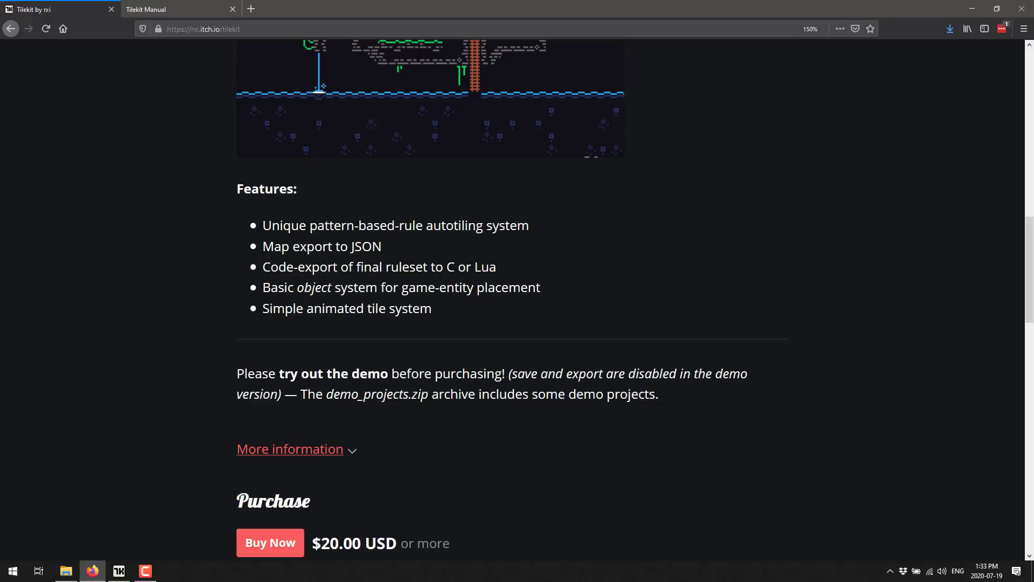
pyautogui.scroll(-4, 444, 250)
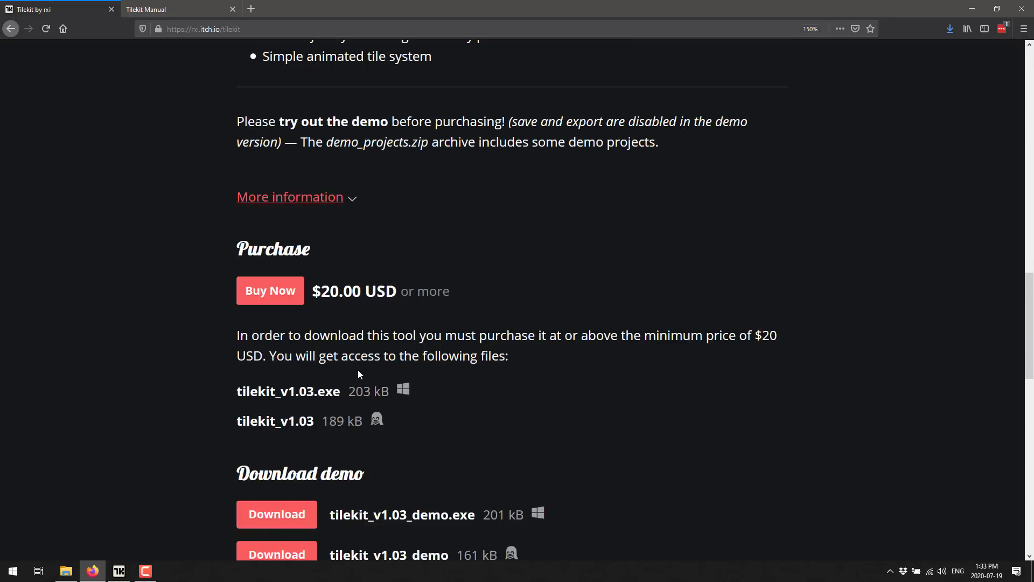
pyautogui.scroll(-3, 452, 393)
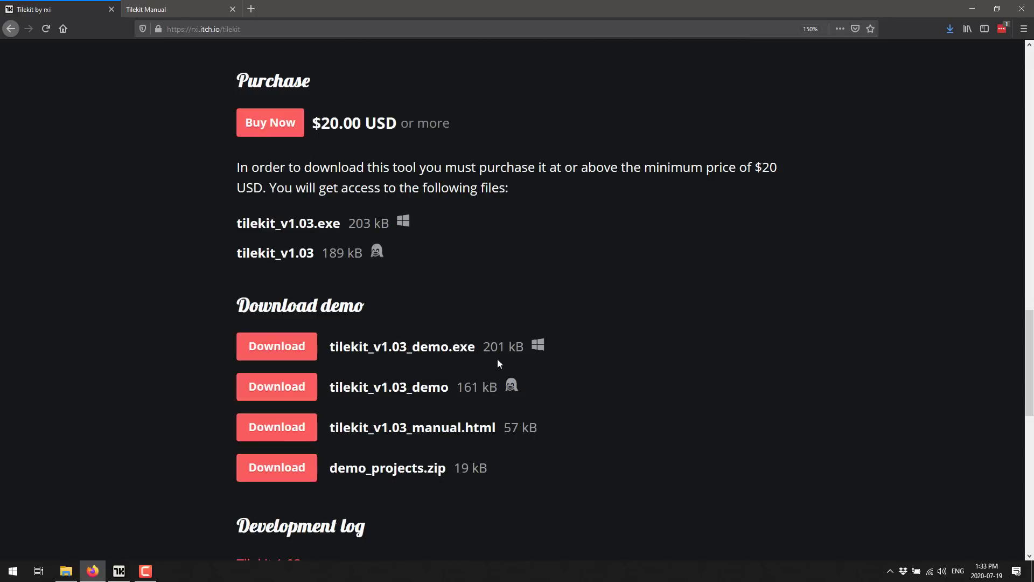
pyautogui.moveTo(489, 347); pyautogui.dragTo(525, 342)
pyautogui.click(469, 376)
pyautogui.scroll(-2, 430, 332)
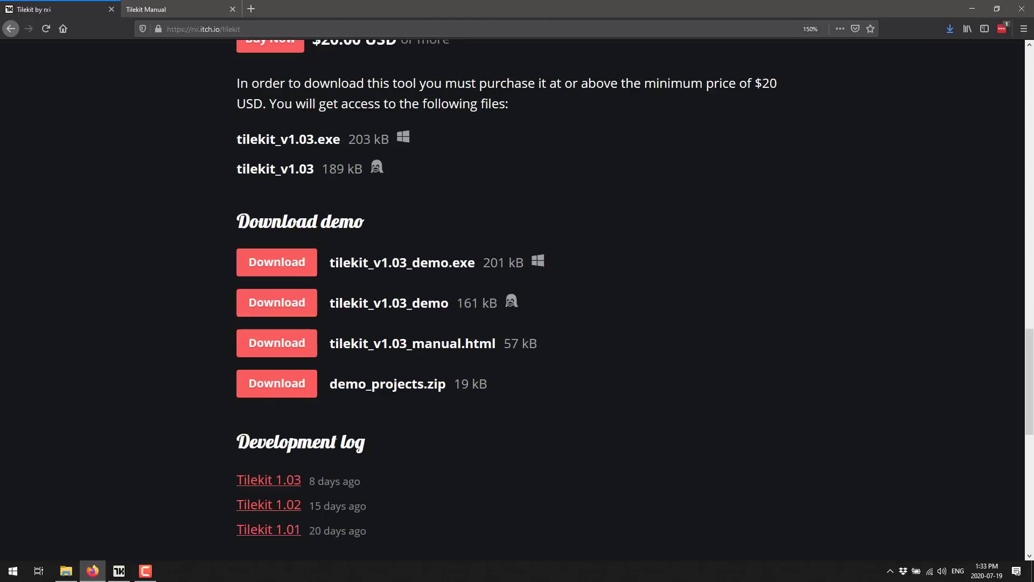
pyautogui.scroll(-2, 307, 329)
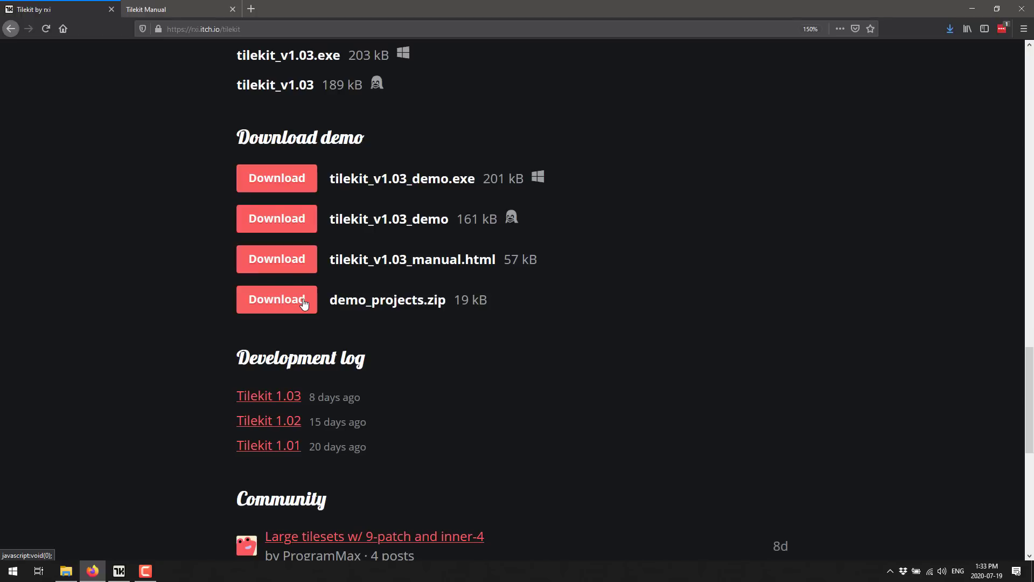
# Skim the Tilekit manual's sections on adding rules, exporting the map, tile animations and tile tags
pyautogui.hotkey('ctrl', 'Tab')
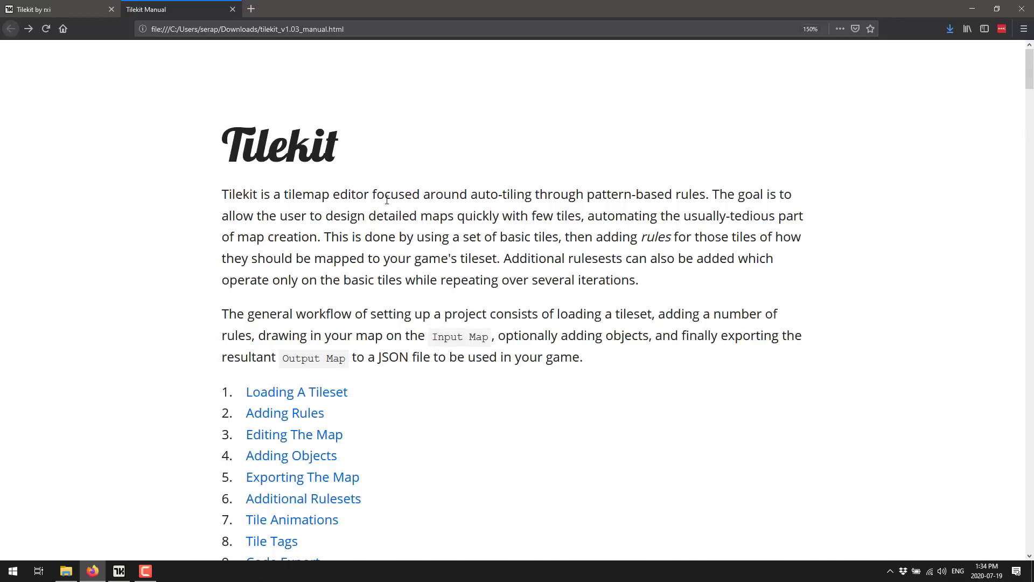
pyautogui.scroll(-20, 609, 281)
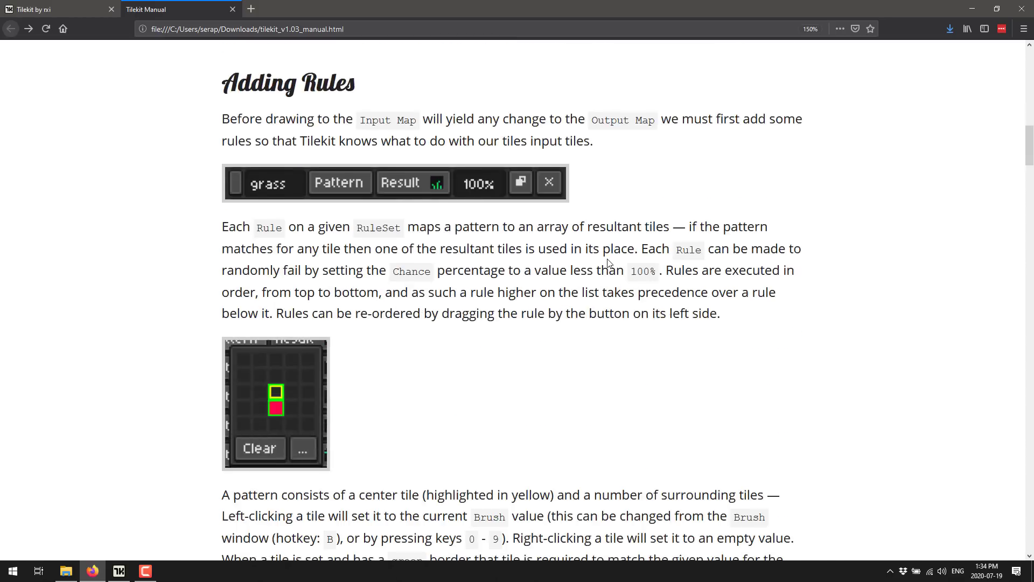
pyautogui.scroll(-20, 609, 262)
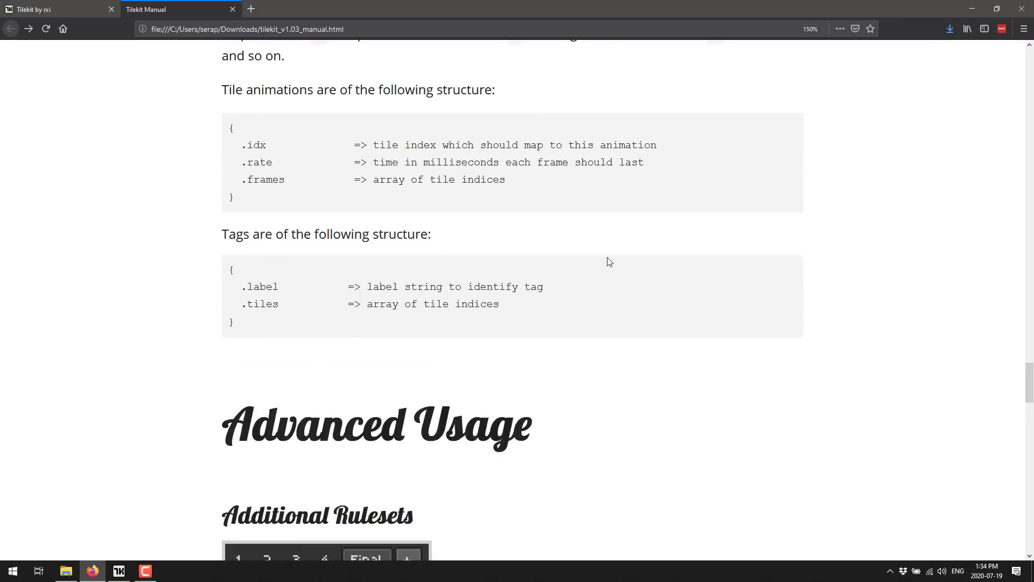
pyautogui.scroll(-12, 609, 262)
pyautogui.scroll(12, 609, 262)
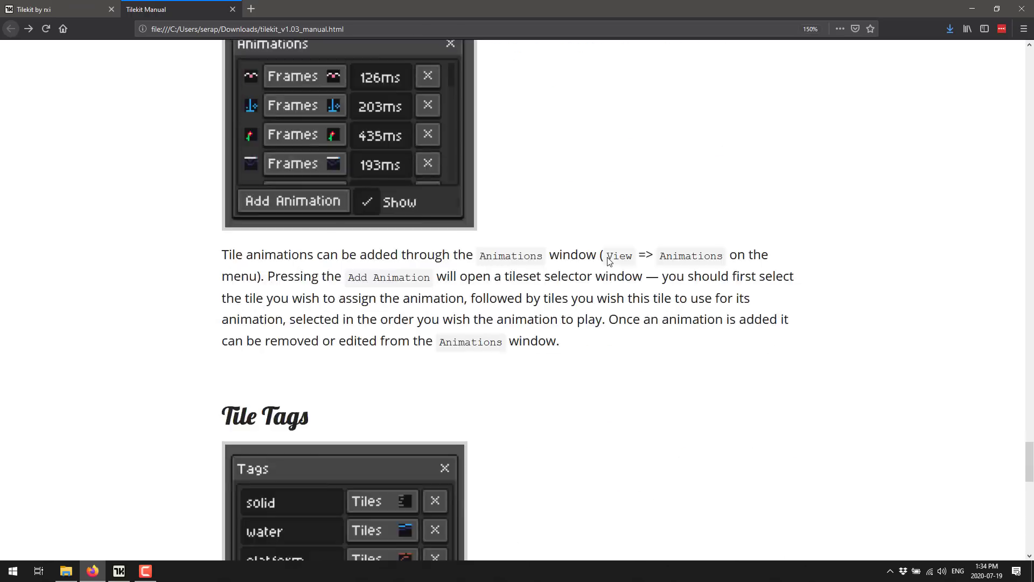
pyautogui.scroll(-5, 609, 262)
pyautogui.scroll(7, 608, 261)
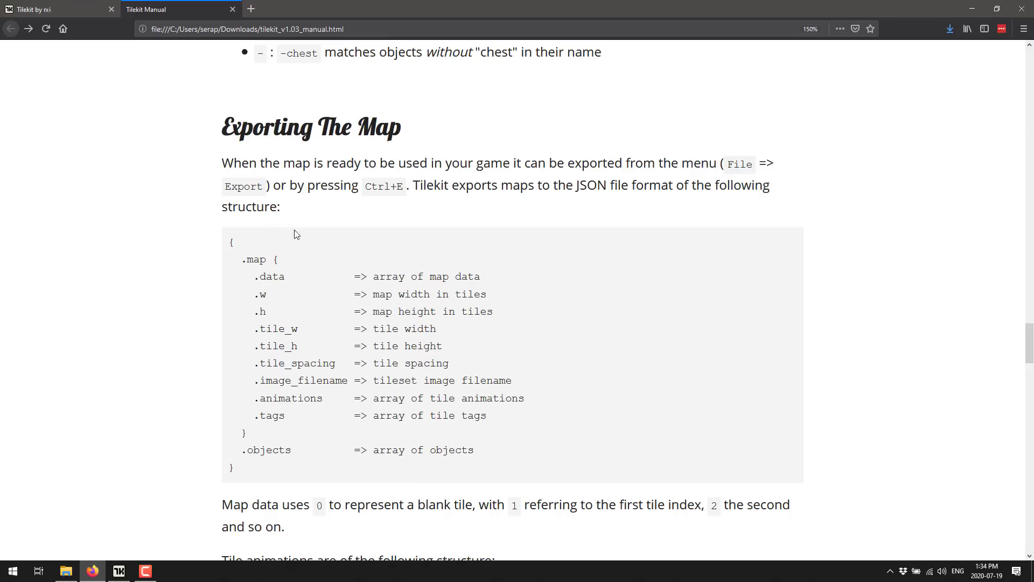
# Examine the manual's JSON export structure for maps, tile animations and tags, and its code and command-line export sections
pyautogui.moveTo(293, 231); pyautogui.dragTo(720, 471)
pyautogui.click(595, 351)
pyautogui.scroll(-2, 595, 351)
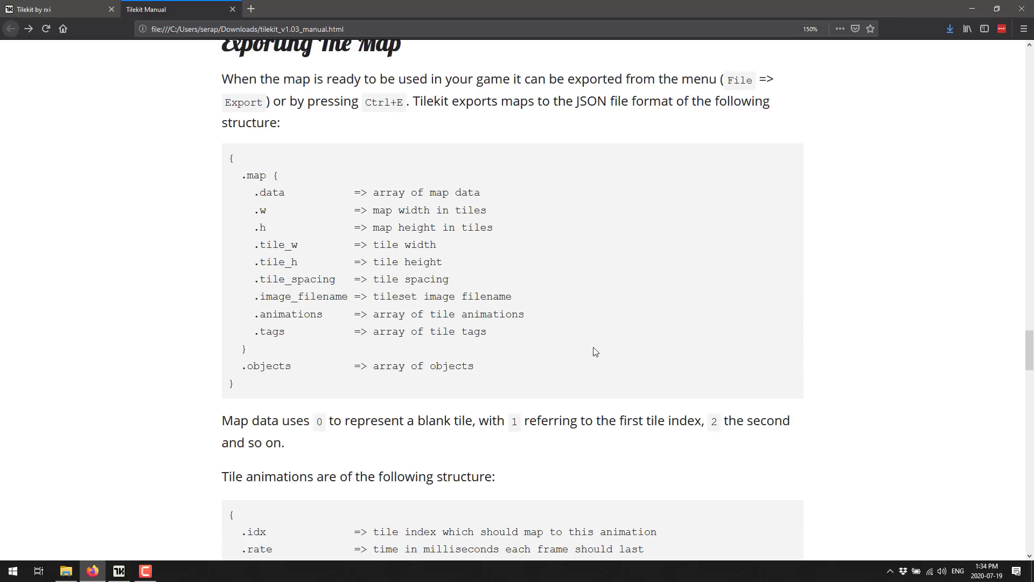
pyautogui.scroll(-20, 644, 296)
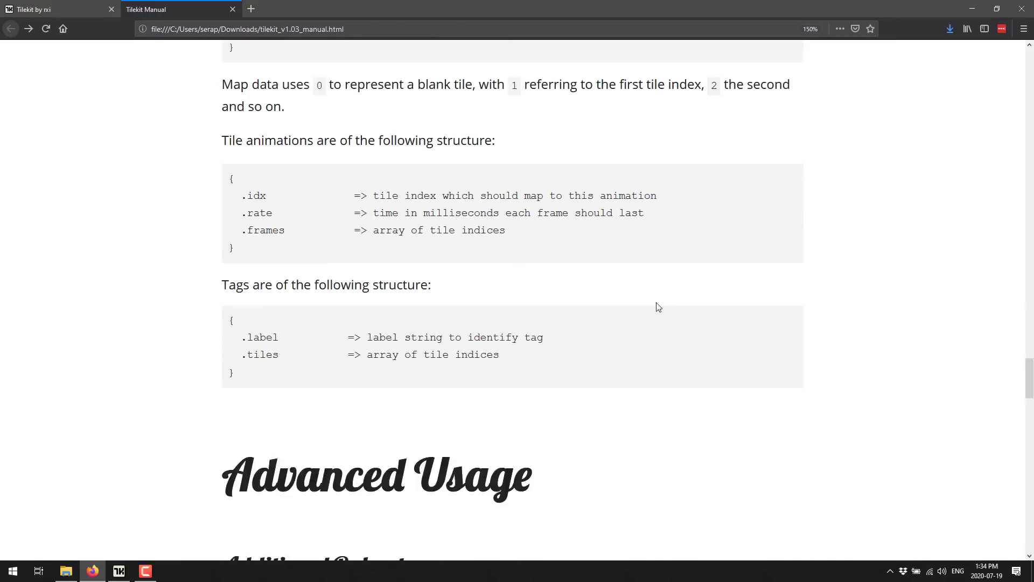
pyautogui.scroll(-15, 610, 300)
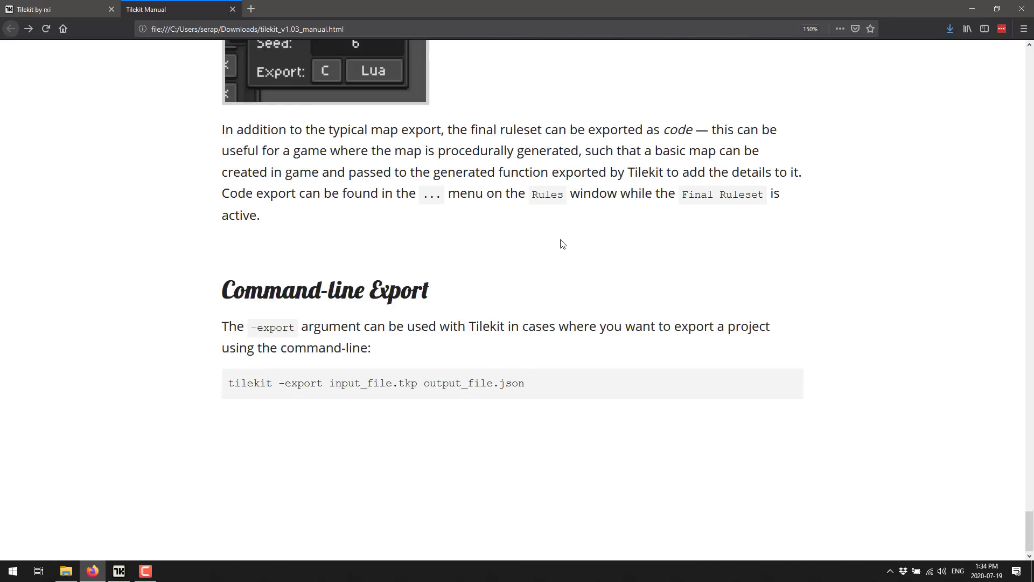
# Return to the Tilekit itch.io page and look over its community topics
pyautogui.click(59, 10)
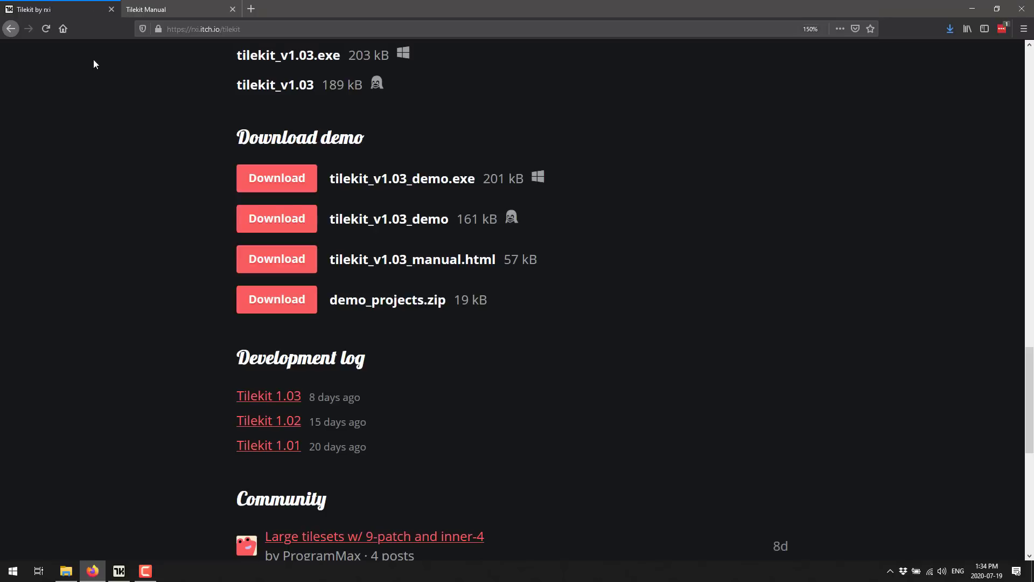
pyautogui.scroll(-8, 438, 321)
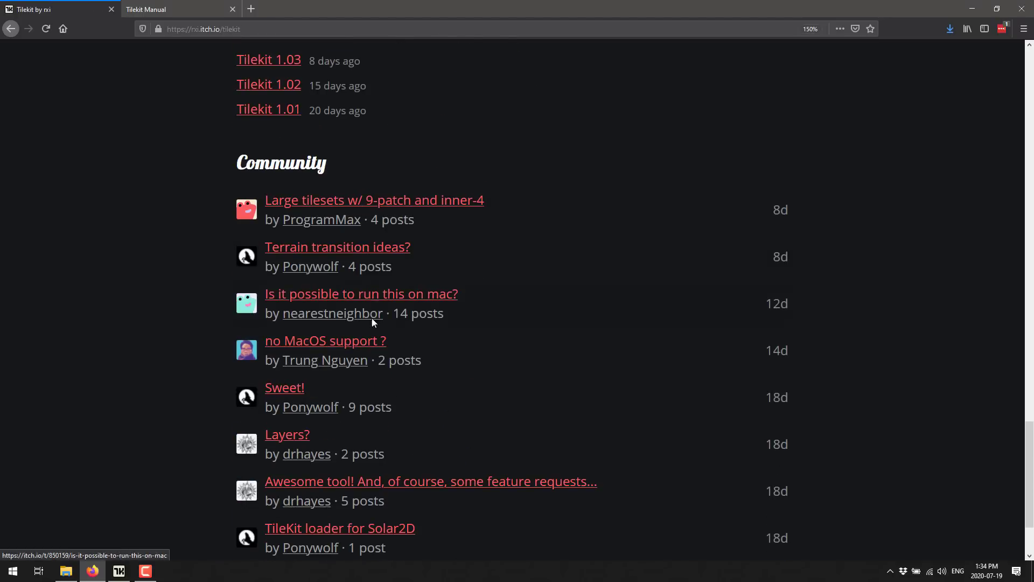
pyautogui.scroll(-3, 380, 377)
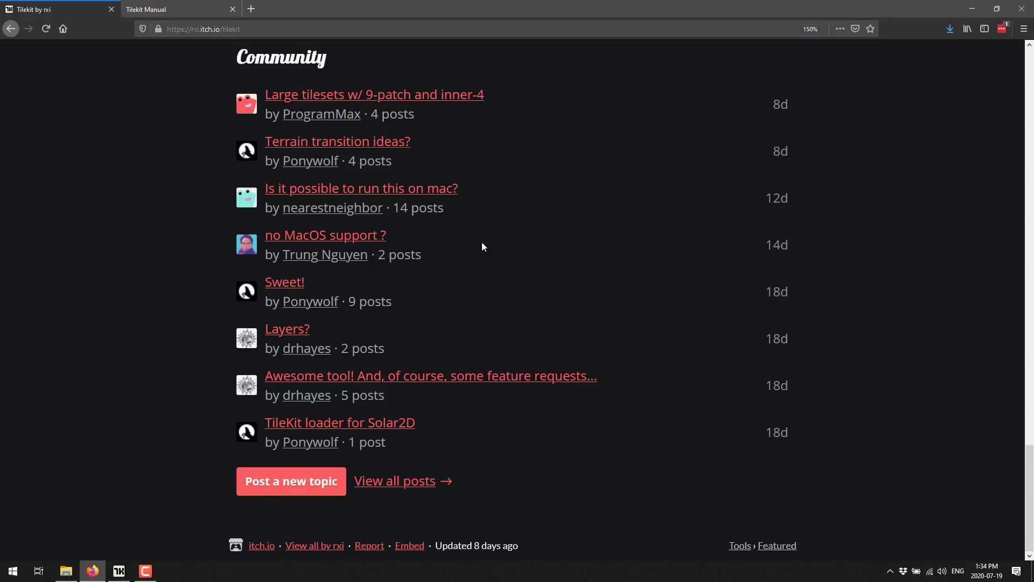
# Switch to Tilekit with the nature.tkp project and look over its file and editing commands
pyautogui.click(186, 9)
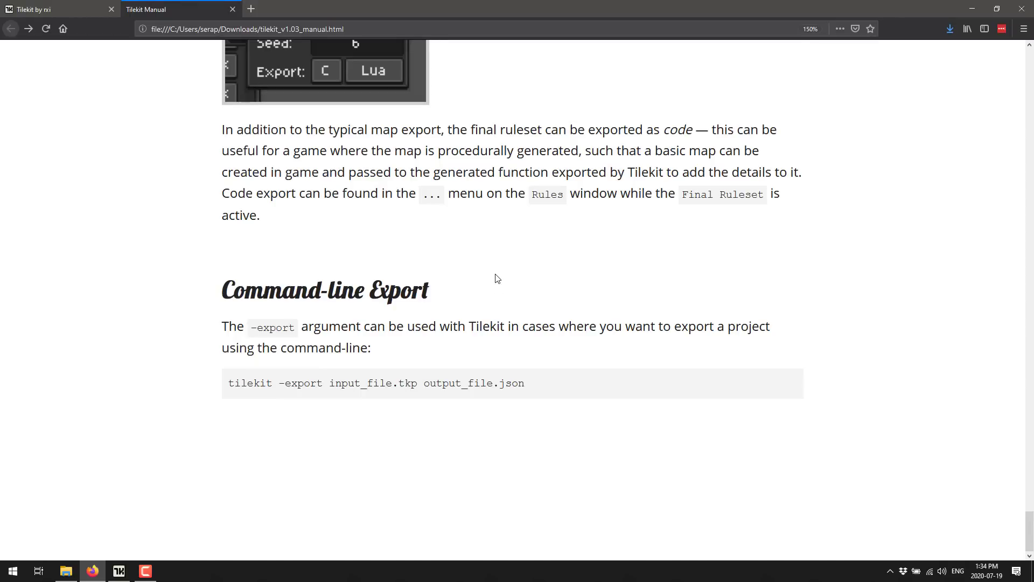
pyautogui.hotkey('alt', 'Tab')
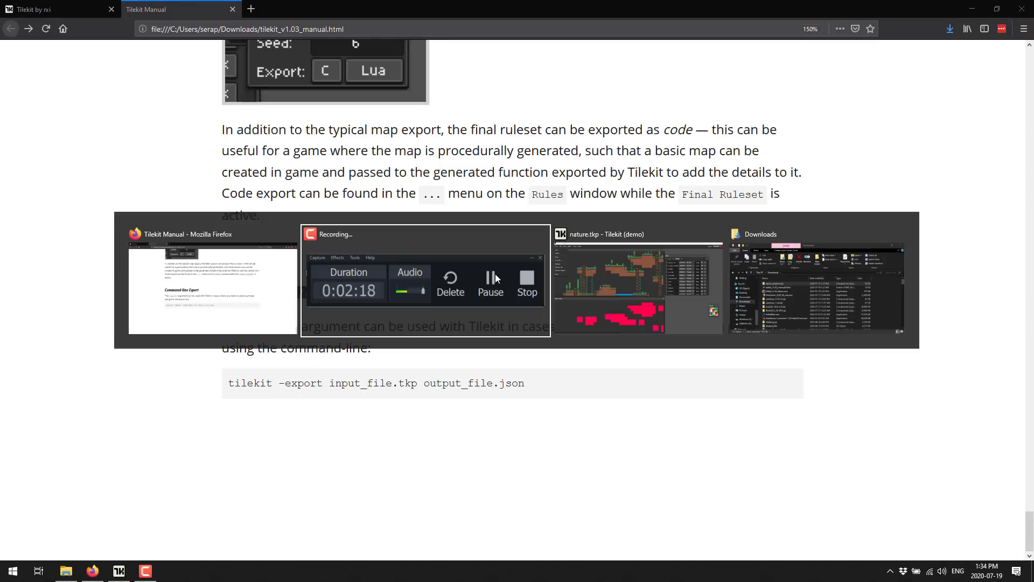
pyautogui.hotkey('alt', 'Tab')
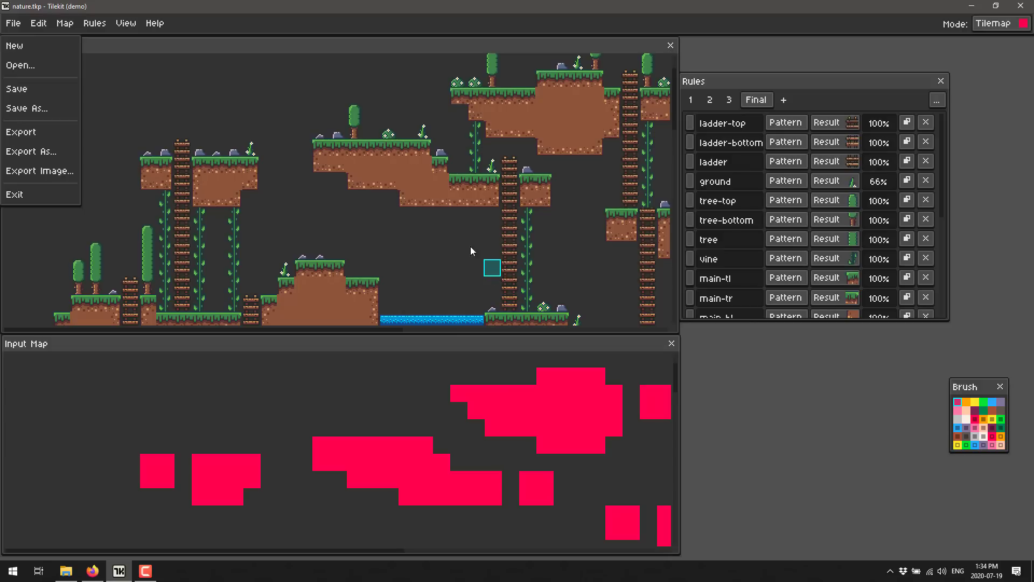
pyautogui.click(754, 393)
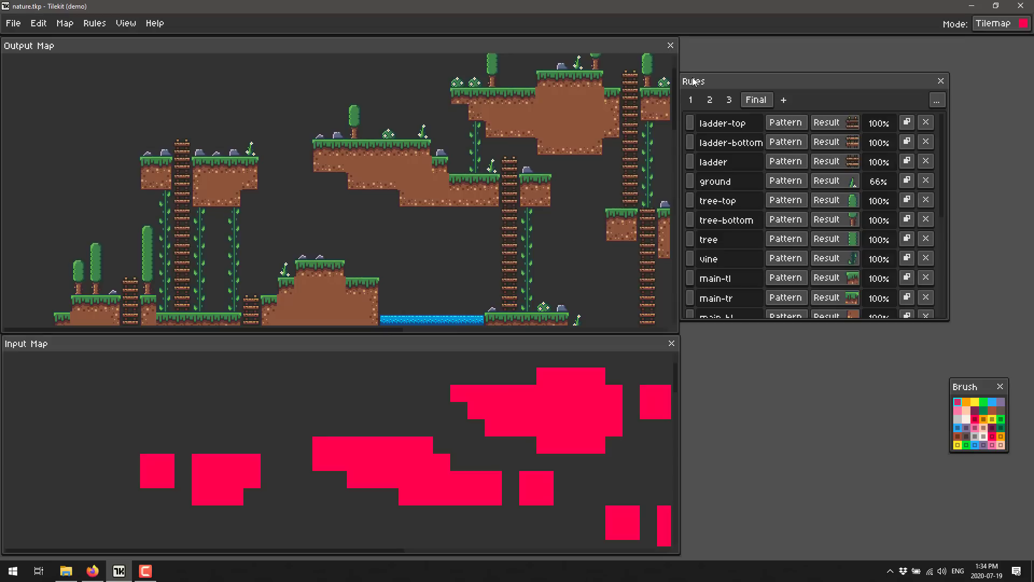
pyautogui.click(37, 25)
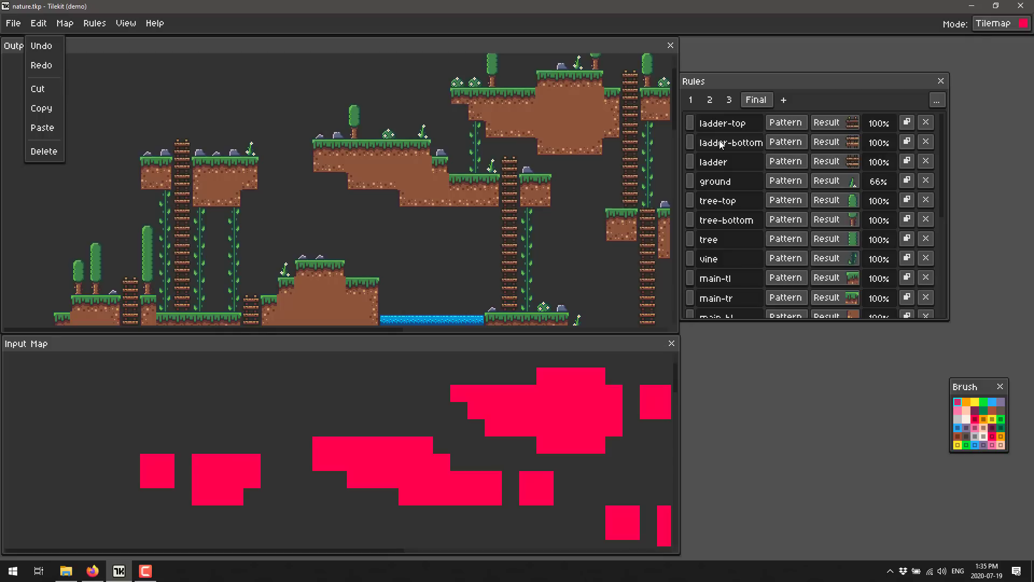
pyautogui.click(574, 21)
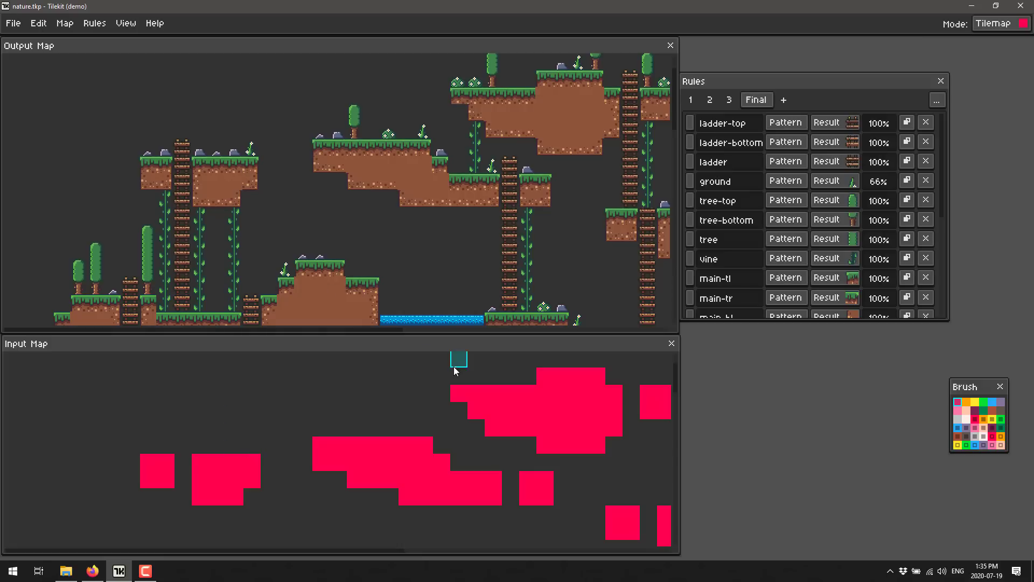
# Examine the terrain and the single water tile in the Input Map alongside the generated Output Map
pyautogui.moveTo(388, 412); pyautogui.dragTo(389, 48)
pyautogui.moveTo(385, 448); pyautogui.dragTo(380, 552)
pyautogui.moveTo(399, 198); pyautogui.dragTo(436, 314)
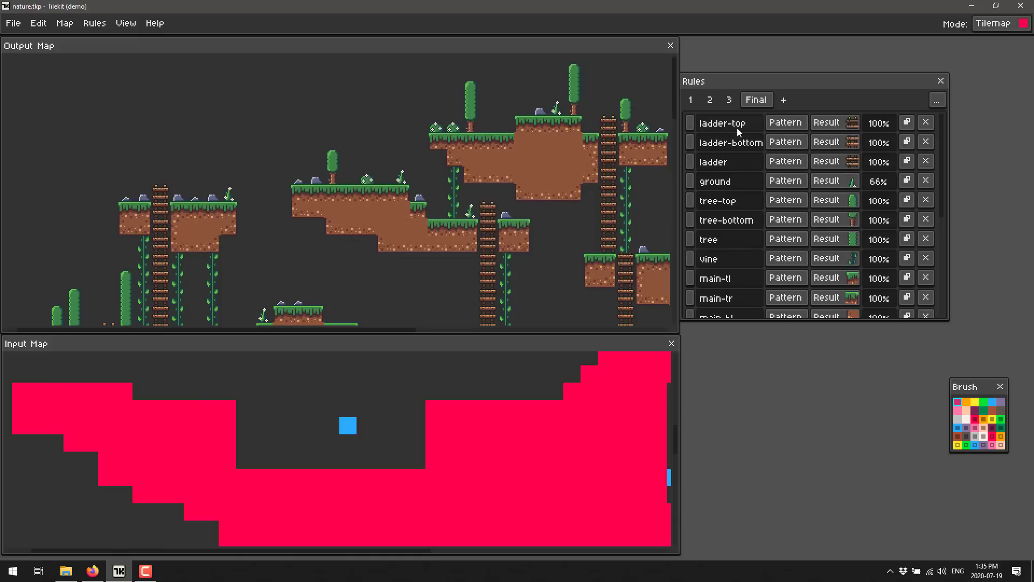
# Show ruleset 1 and inspect the patterns of the water-fill-d, water-fill-l and water-fill-r rules
pyautogui.click(687, 99)
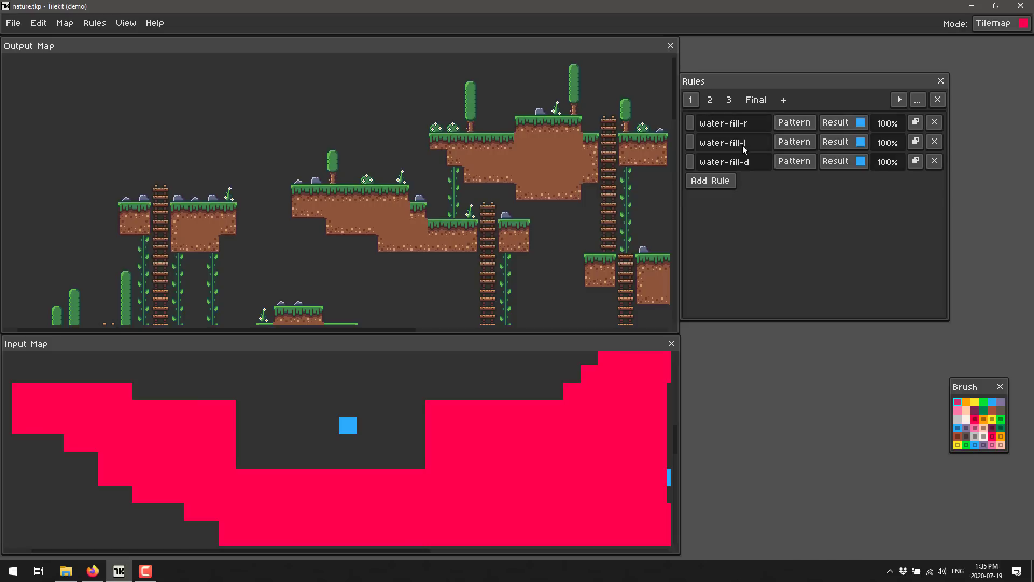
pyautogui.click(796, 165)
pyautogui.click(791, 141)
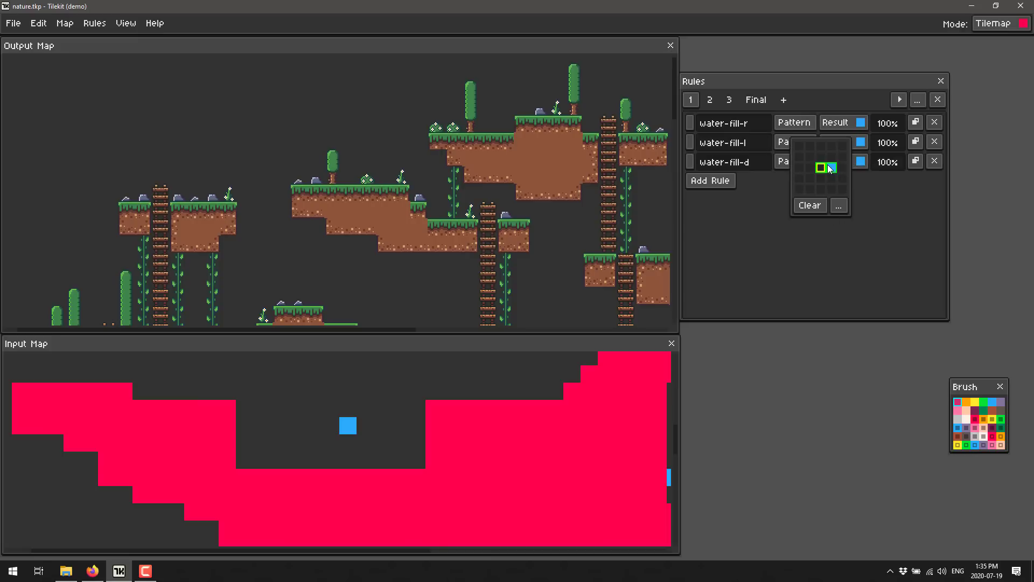
pyautogui.click(793, 123)
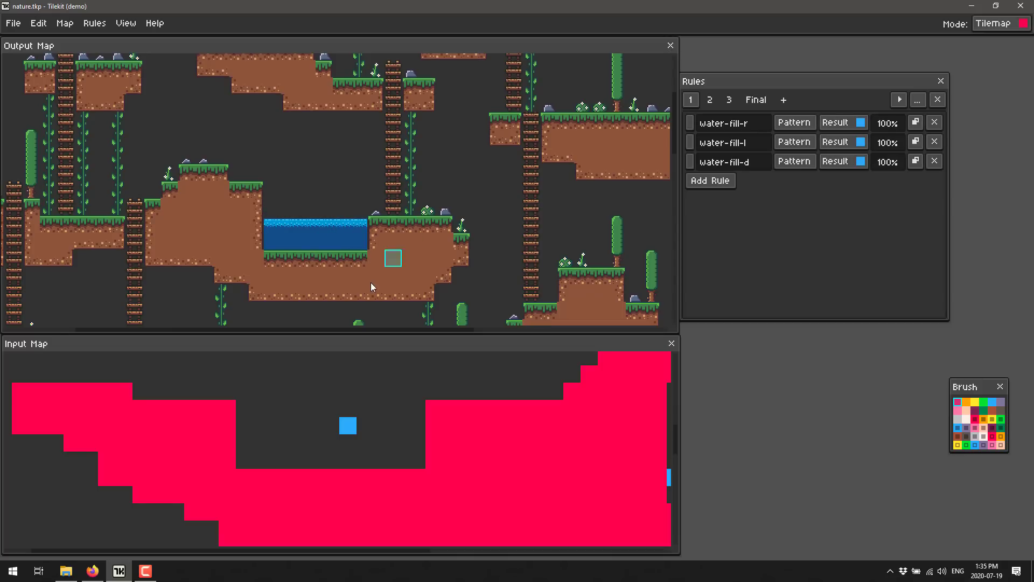
# Try placing one blue water tile in the open air beside the pond on the Output Map, and undo it after inspecting the fill
pyautogui.click(992, 401)
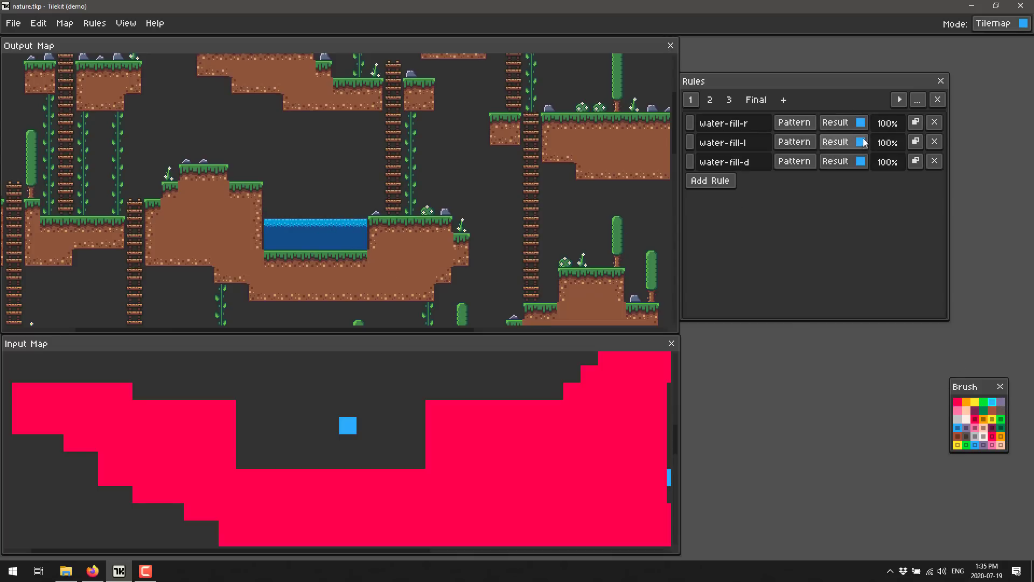
pyautogui.click(478, 208)
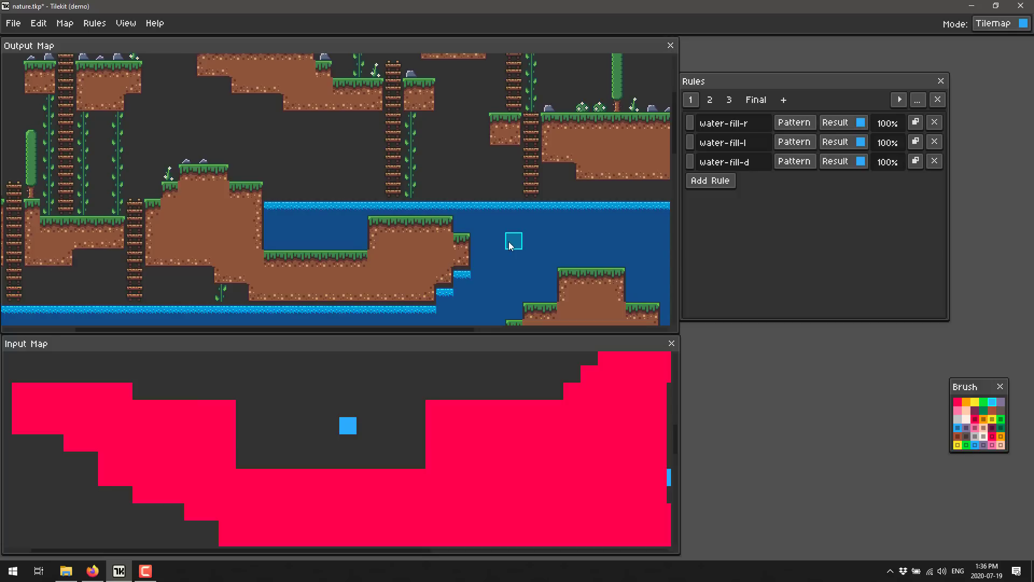
pyautogui.scroll(-3, 528, 210)
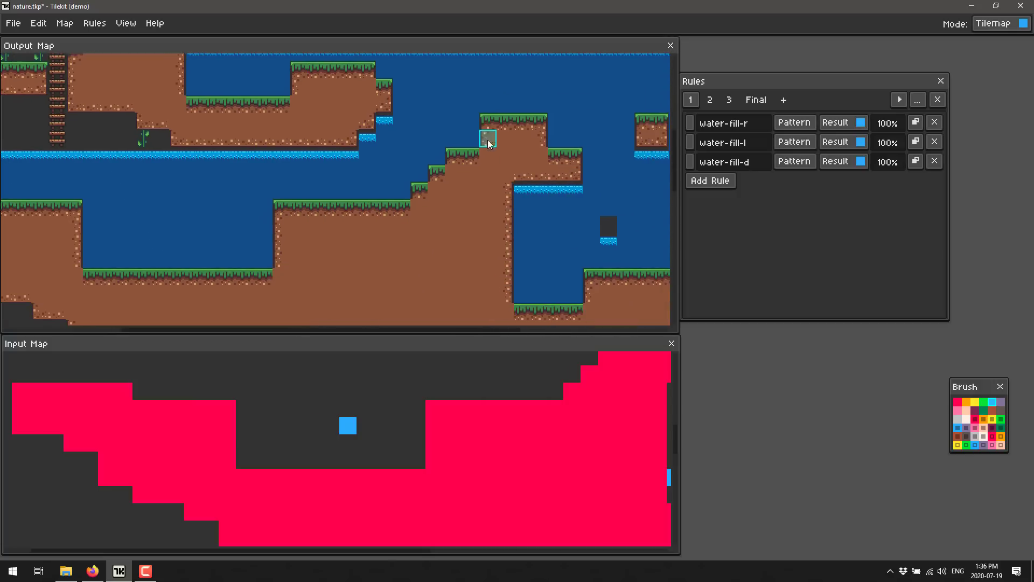
pyautogui.moveTo(499, 99); pyautogui.dragTo(497, 79)
pyautogui.moveTo(510, 177); pyautogui.dragTo(514, 74)
pyautogui.moveTo(495, 153); pyautogui.dragTo(649, 222)
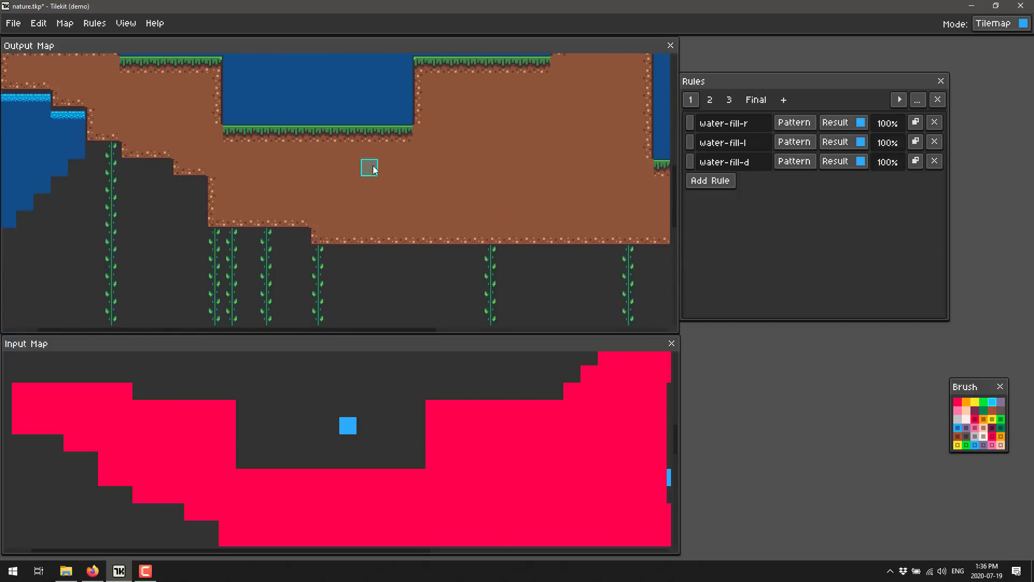
pyautogui.moveTo(371, 168); pyautogui.dragTo(549, 241)
pyautogui.moveTo(445, 185); pyautogui.dragTo(330, 149)
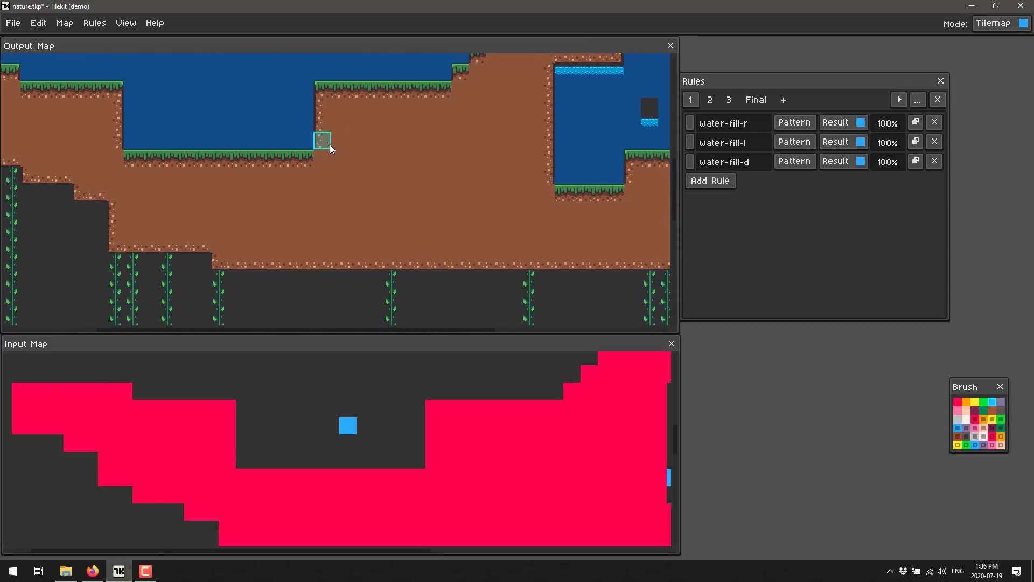
pyautogui.hotkey('ctrl', 's')
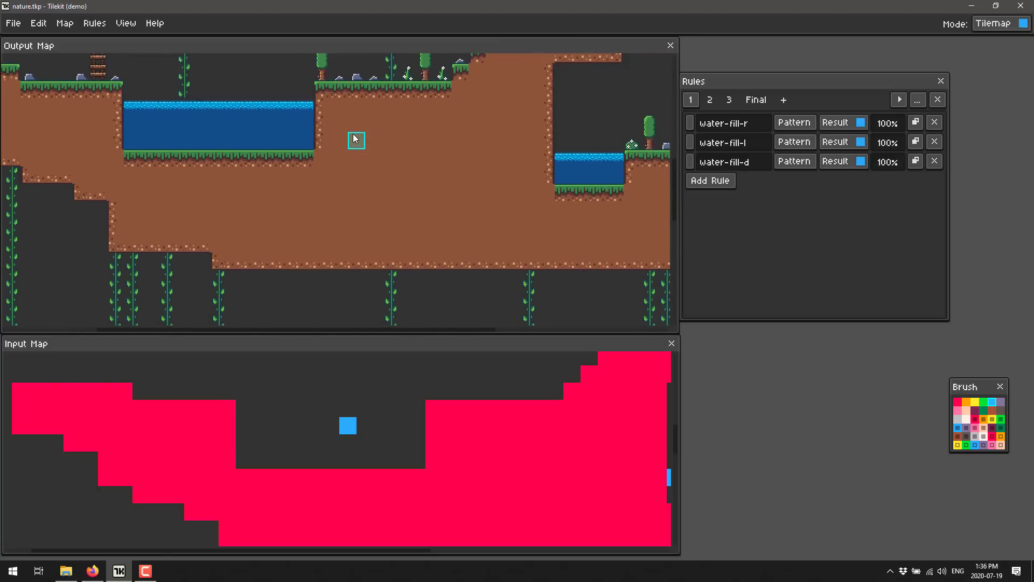
# Review the rules in rulesets 2, 3 and Final, and show the tileset choices for the ladder-top rule's result
pyautogui.click(709, 100)
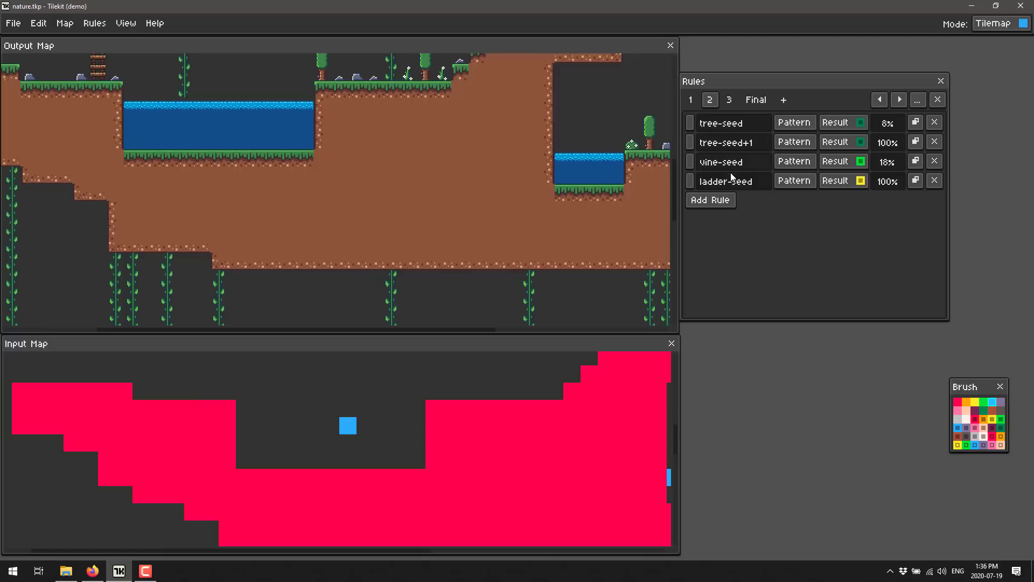
pyautogui.click(730, 100)
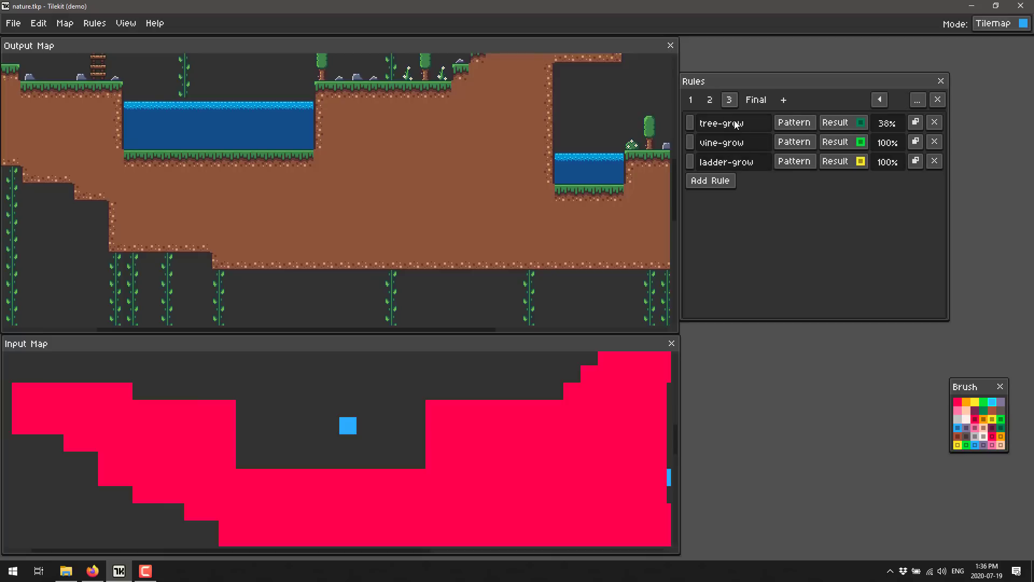
pyautogui.click(709, 103)
pyautogui.click(751, 101)
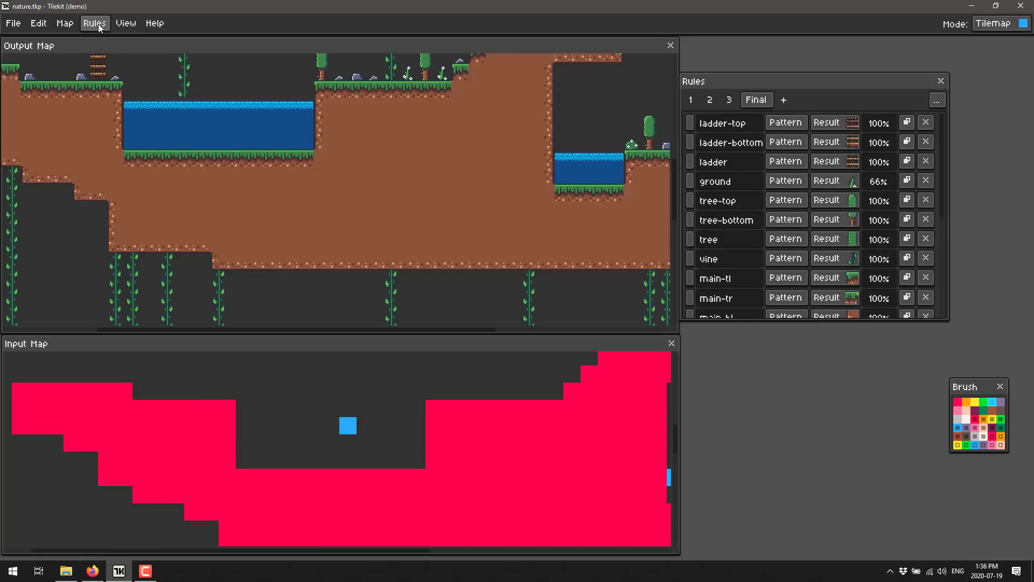
pyautogui.click(125, 24)
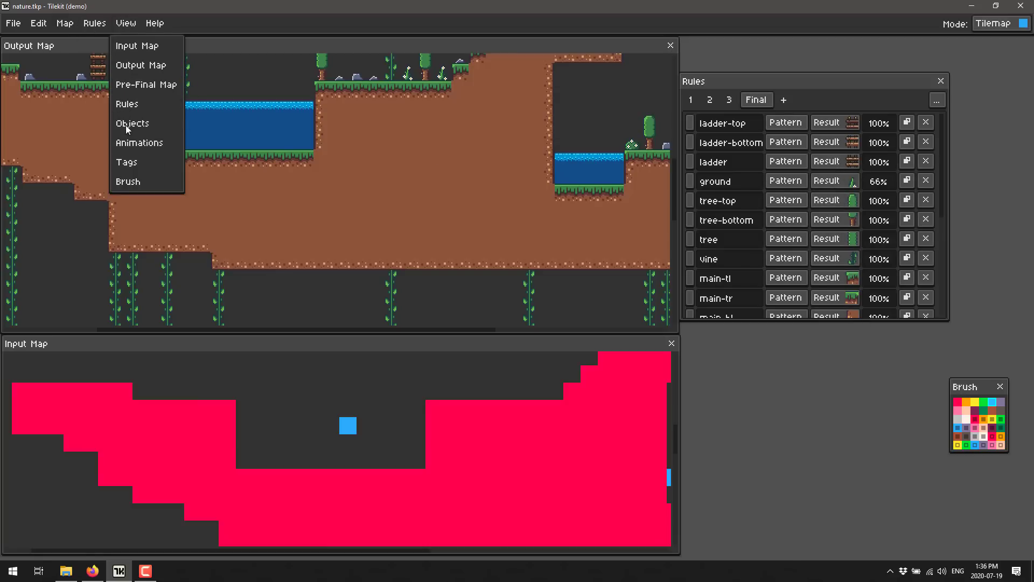
pyautogui.click(68, 27)
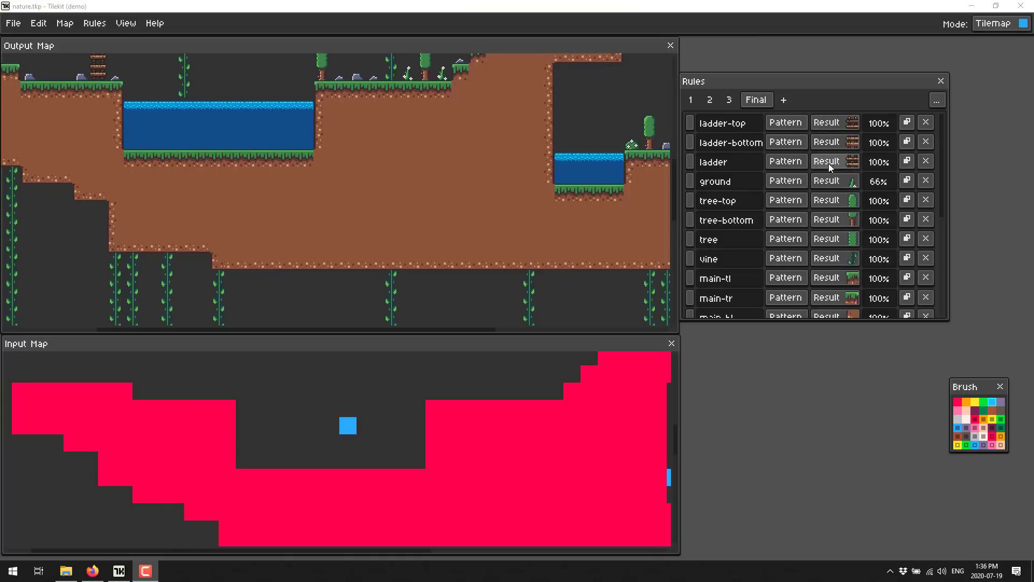
pyautogui.click(837, 124)
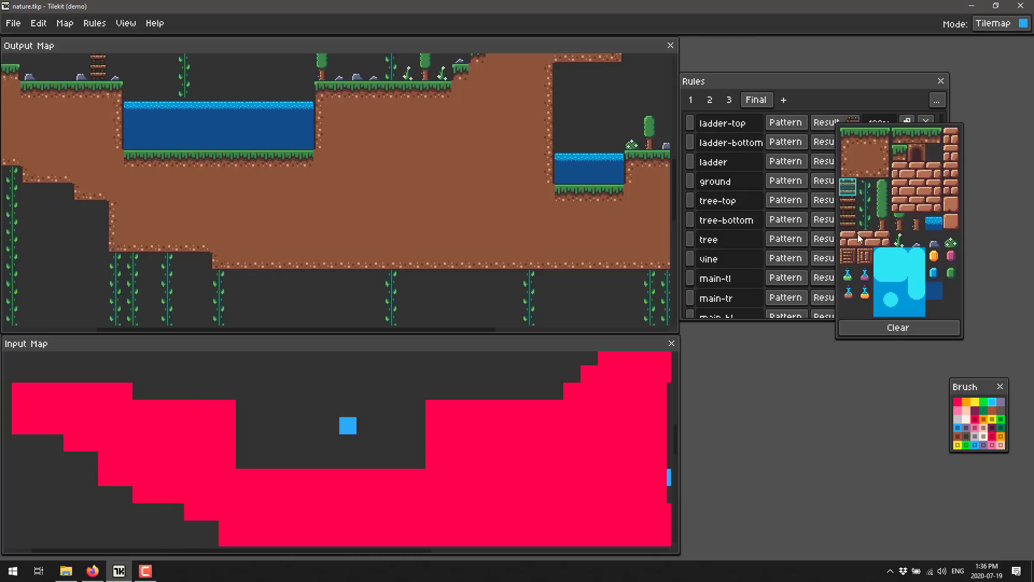
# Inspect the Load Tileset settings and the images available in demo_projects, and leave without loading a tileset
pyautogui.click(65, 23)
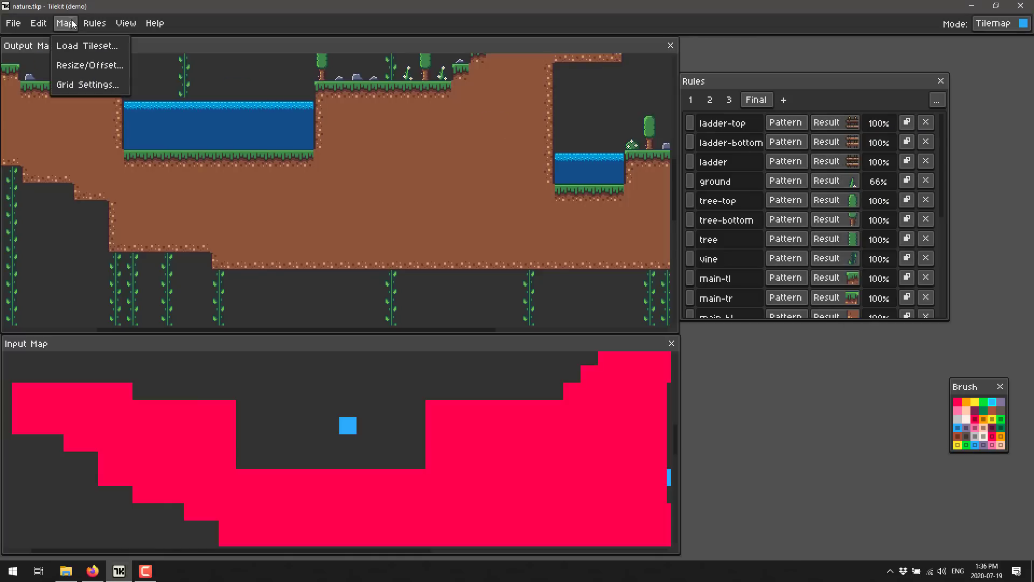
pyautogui.click(75, 46)
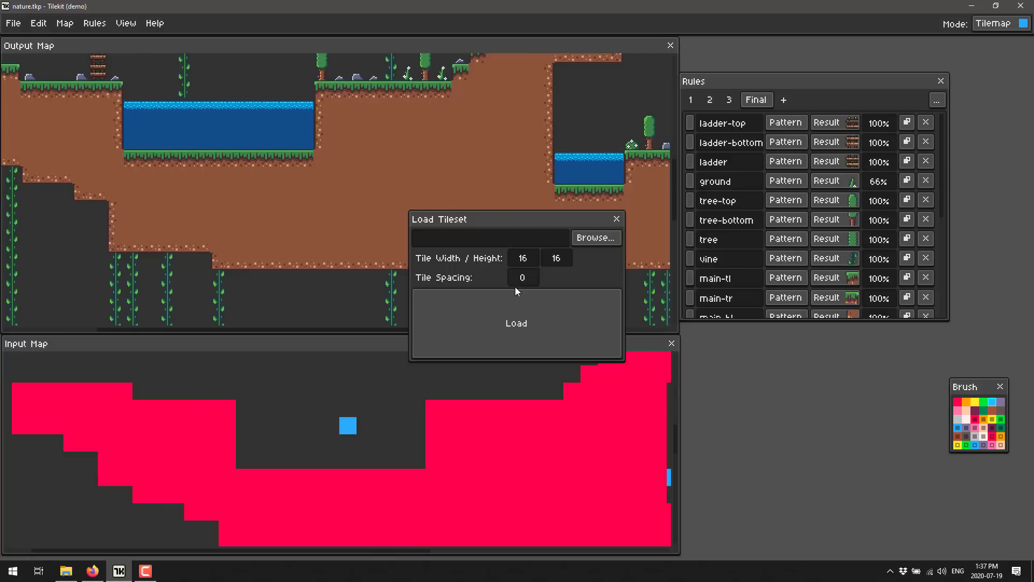
pyautogui.click(522, 299)
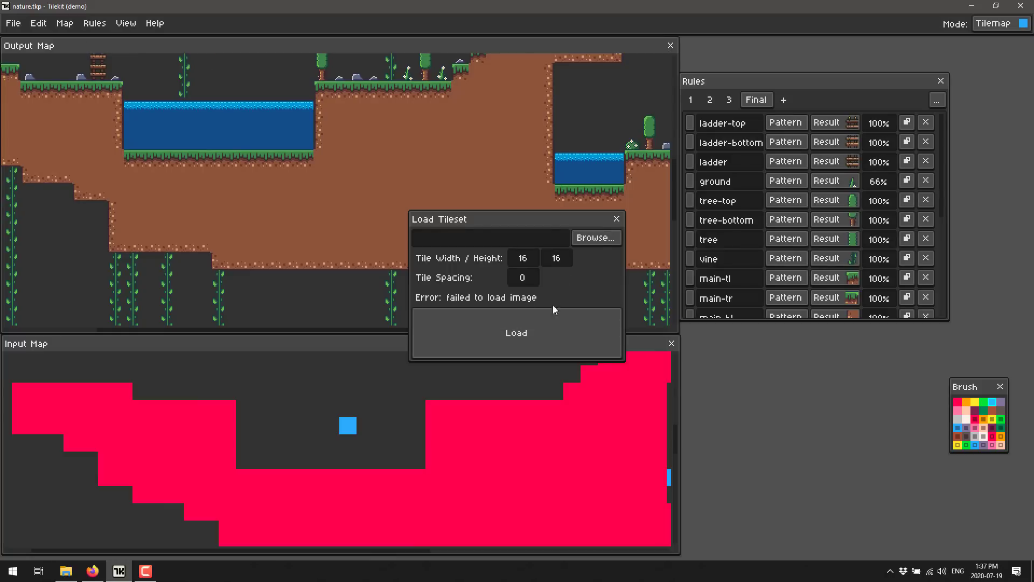
pyautogui.click(597, 240)
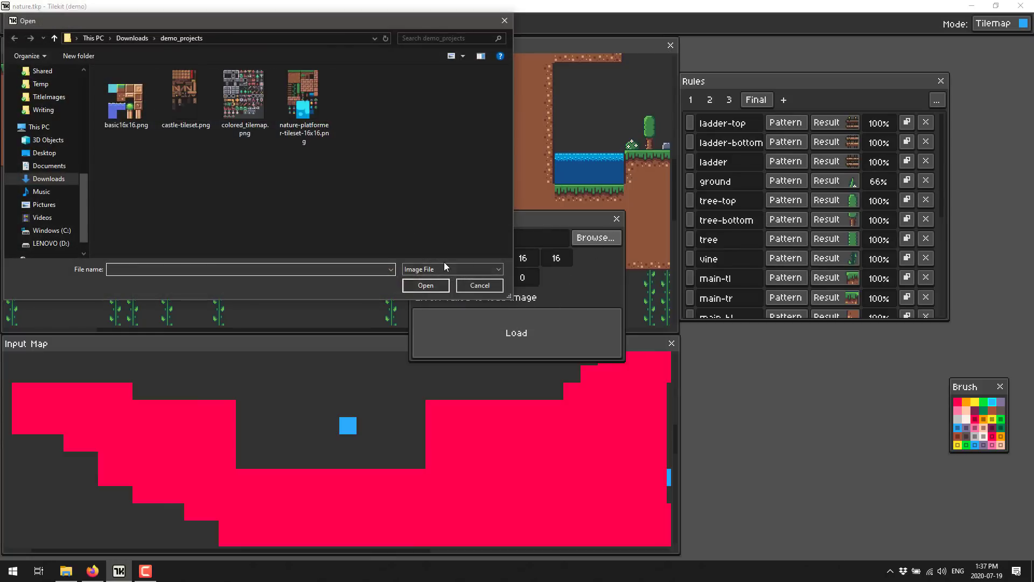
pyautogui.click(442, 267)
pyautogui.click(466, 242)
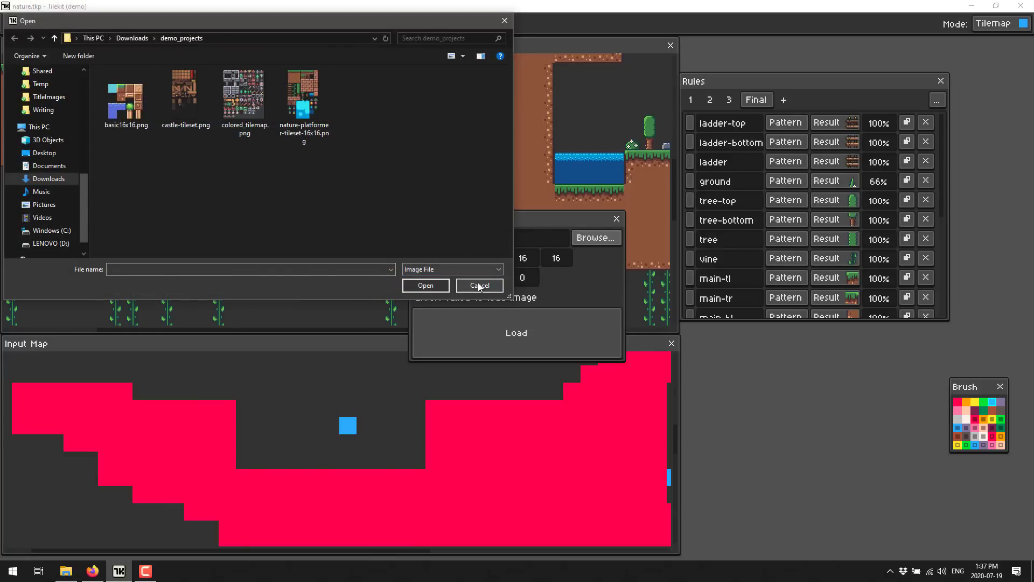
pyautogui.click(479, 285)
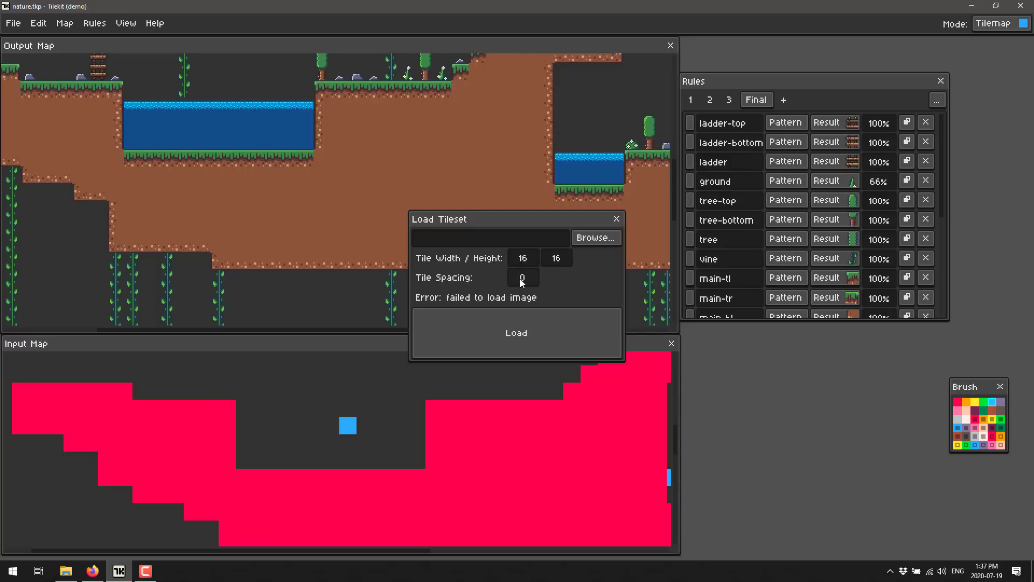
pyautogui.click(616, 218)
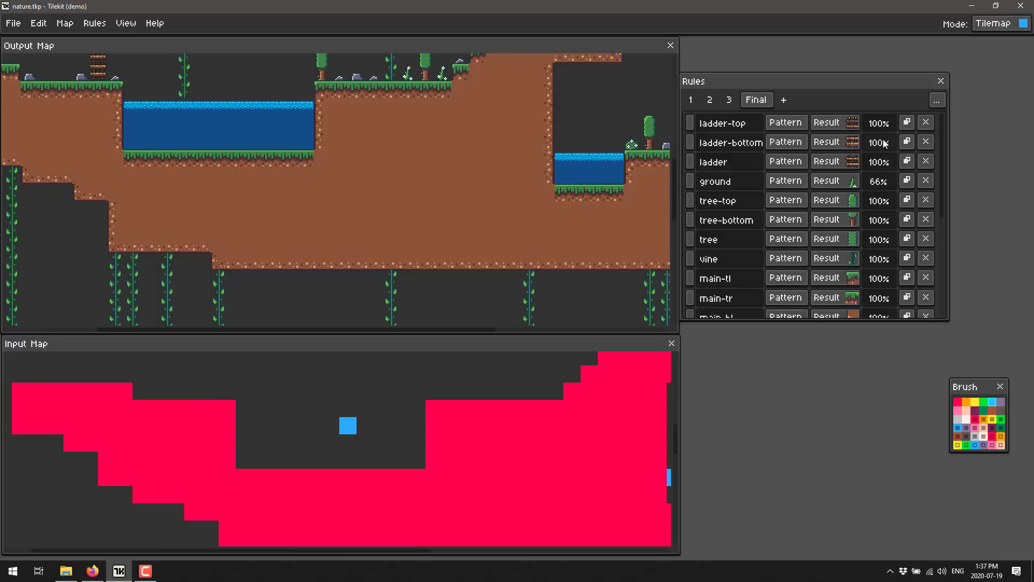
# Look through the complete list of Final rules, and show rulesets 3 and 2 again
pyautogui.scroll(-5, 879, 237)
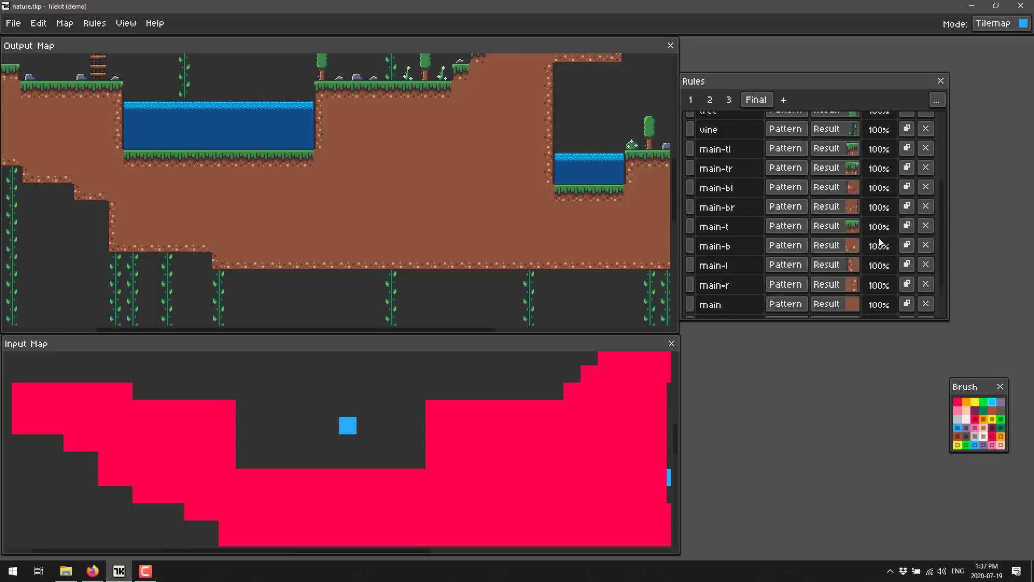
pyautogui.scroll(3, 886, 239)
pyautogui.scroll(2, 886, 234)
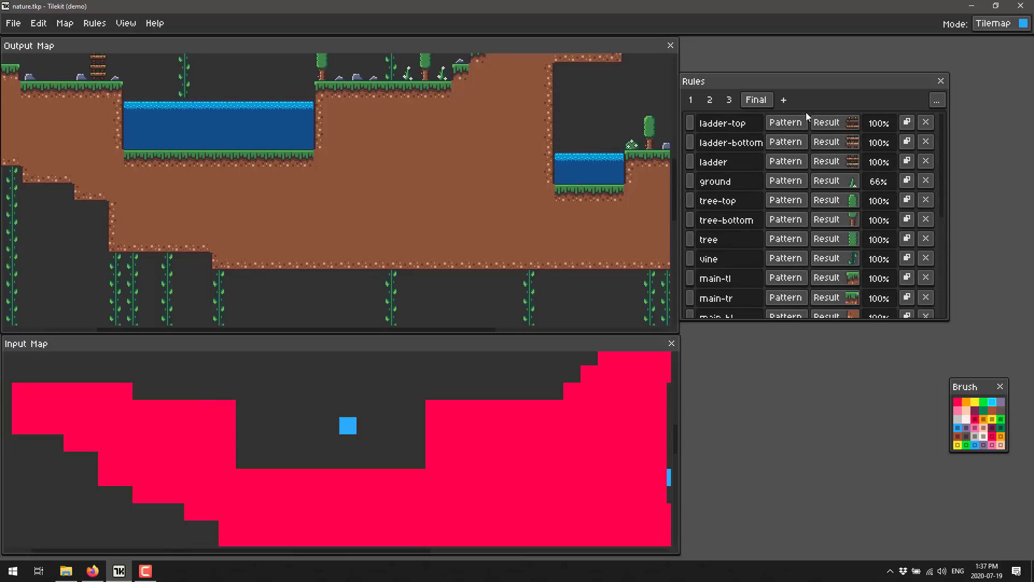
pyautogui.click(729, 99)
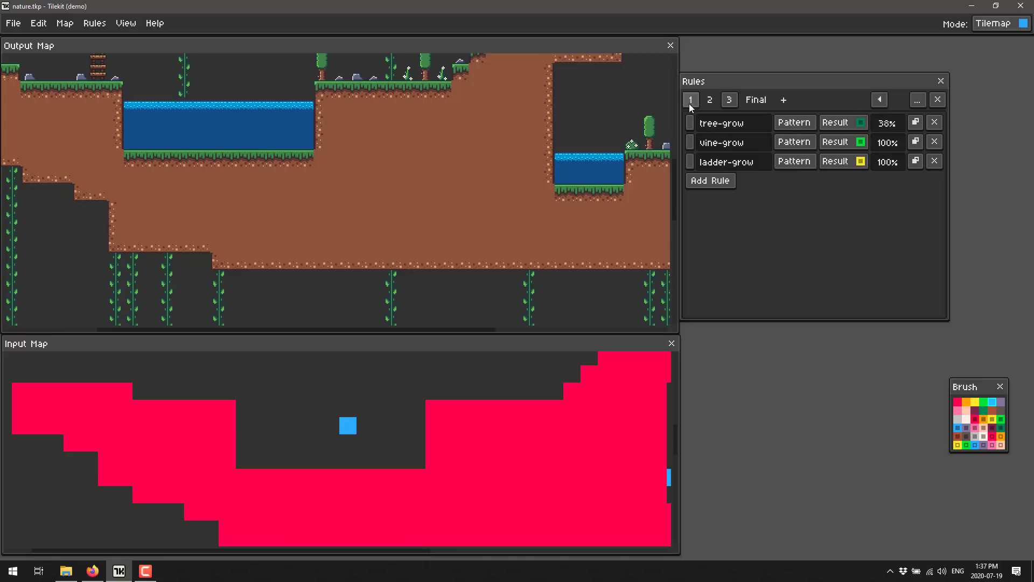
pyautogui.click(710, 100)
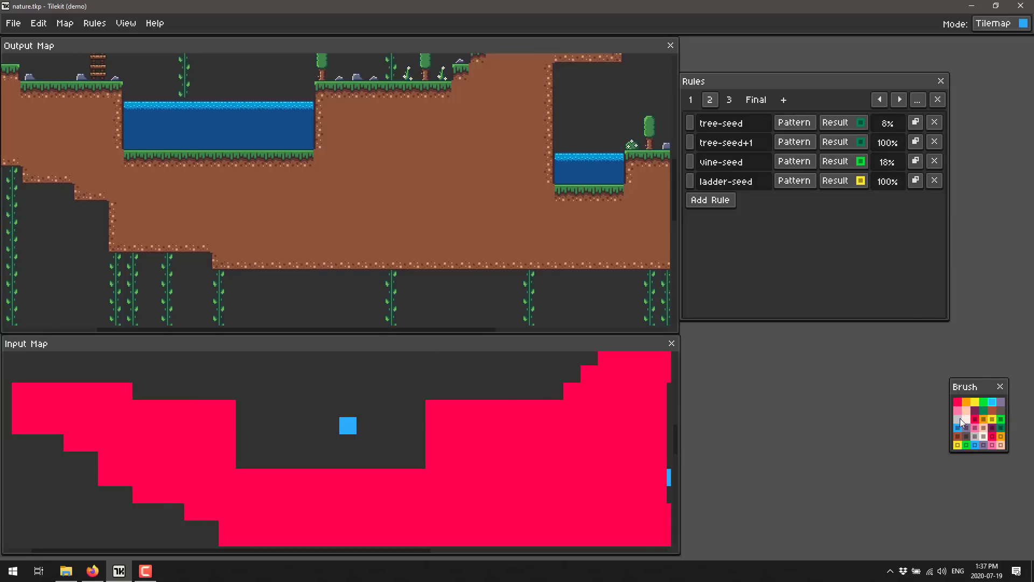
# Paint a red terrain platform five tiles wide and two tall in the empty upper-left area of the Output Map
pyautogui.click(958, 401)
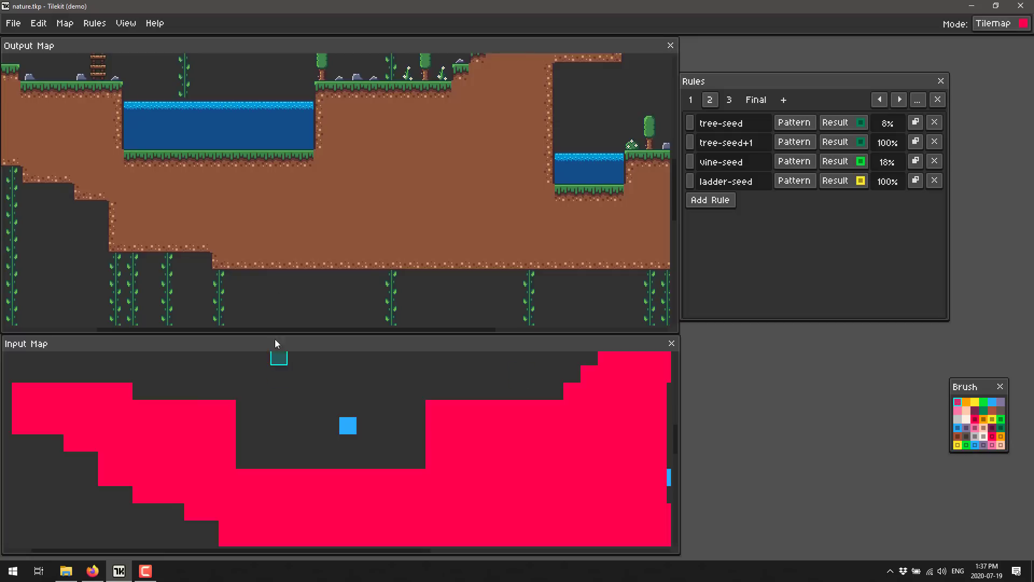
pyautogui.scroll(5, 310, 223)
pyautogui.scroll(9, 314, 222)
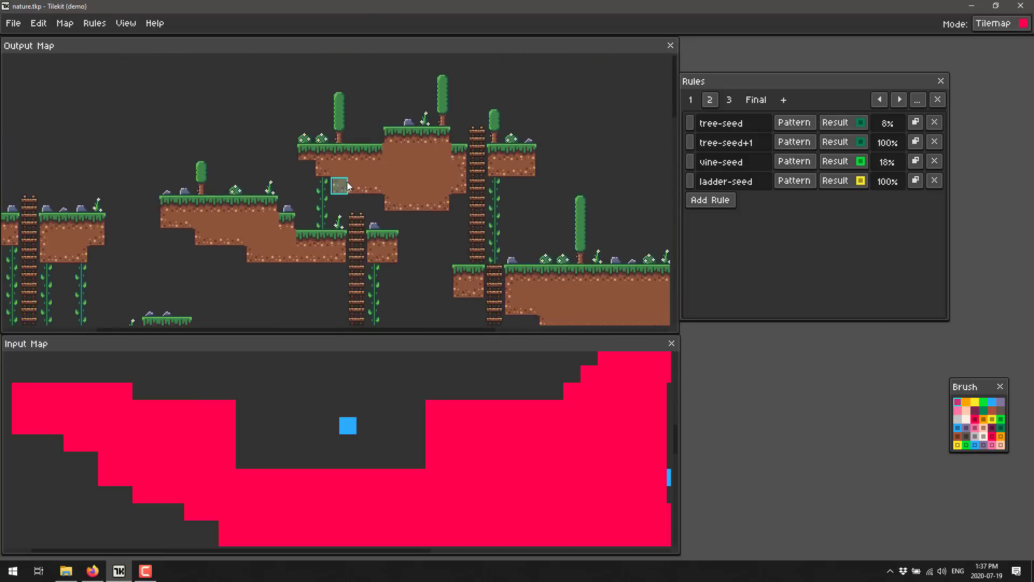
pyautogui.scroll(3, 265, 411)
pyautogui.scroll(6, 265, 414)
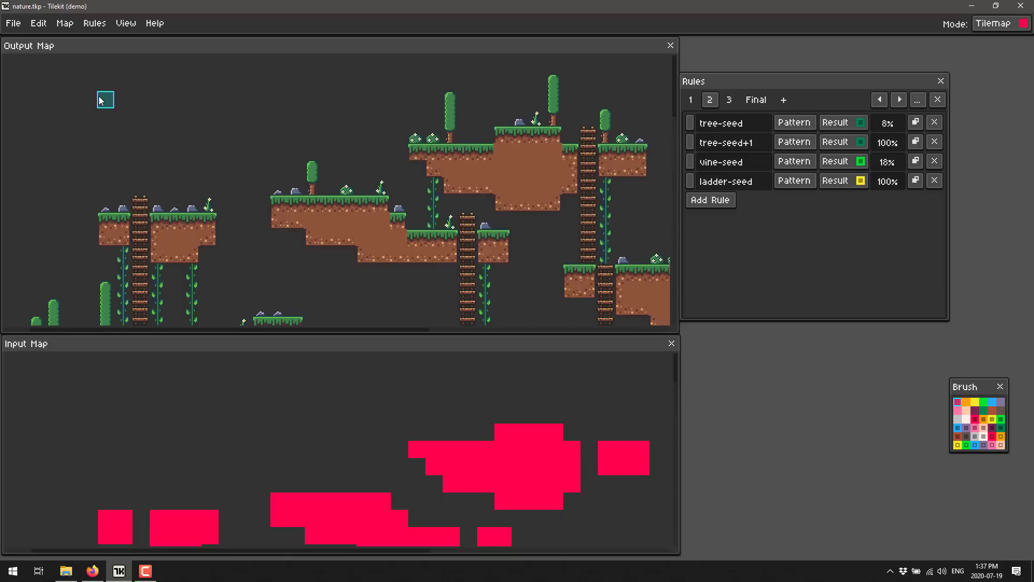
pyautogui.click(76, 102)
pyautogui.moveTo(79, 102)
pyautogui.mouseDown()
pyautogui.moveTo(140, 101)
pyautogui.moveTo(143, 114)
pyautogui.mouseUp()
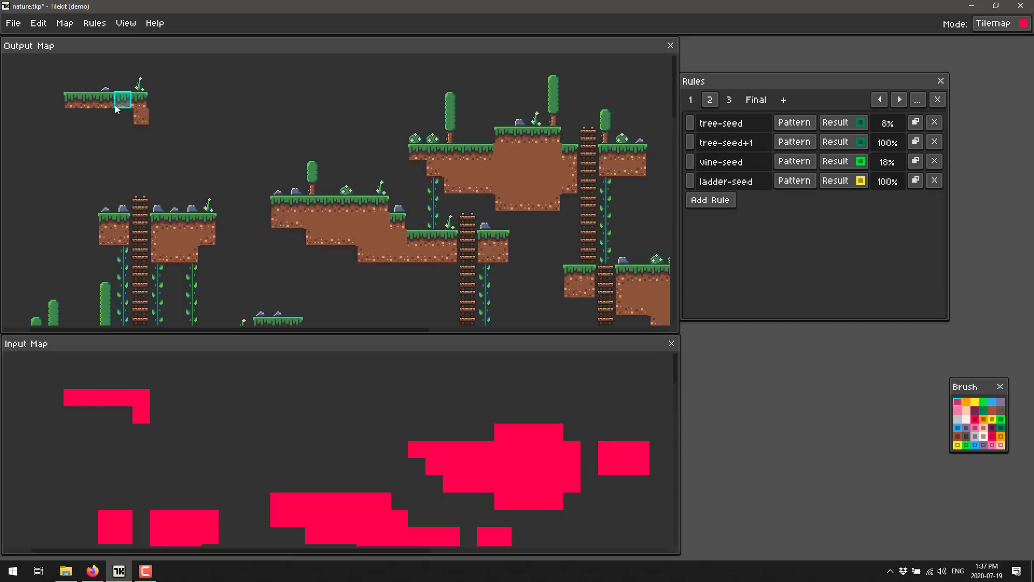
pyautogui.moveTo(70, 114); pyautogui.dragTo(139, 117)
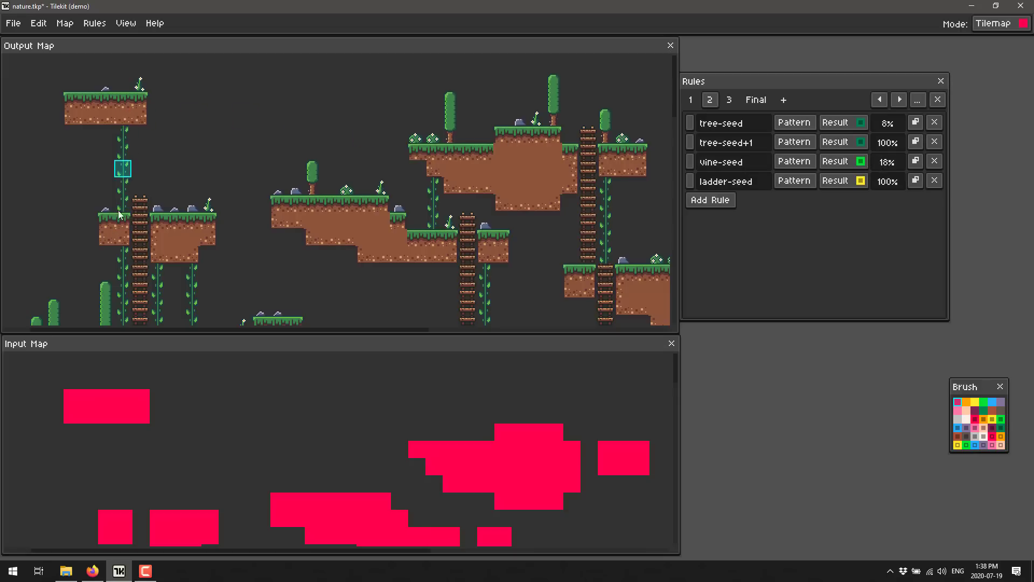
# Widen the new platform by one column on its right and add a three-tile row beneath its right part
pyautogui.click(122, 126)
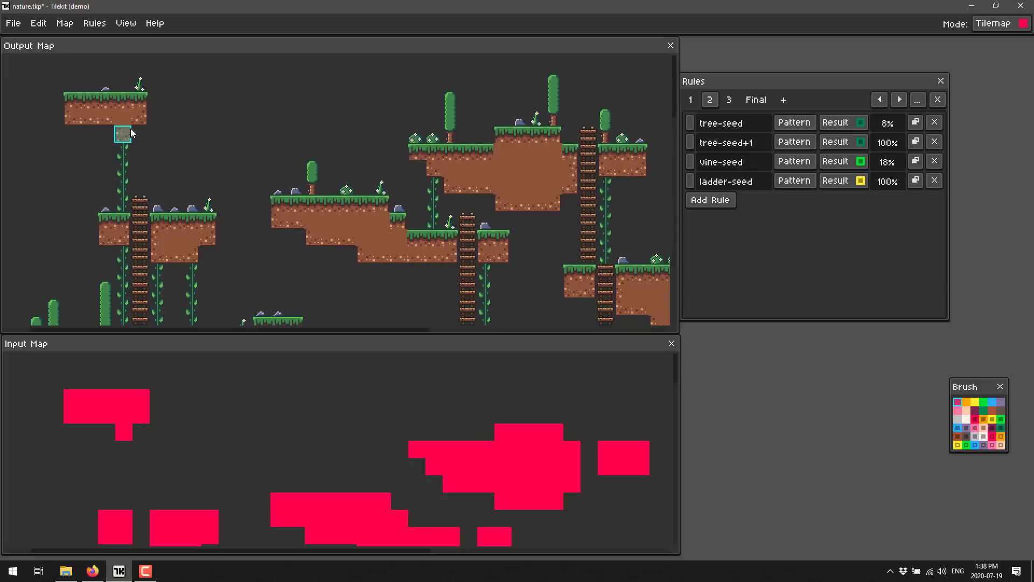
pyautogui.click(138, 115)
pyautogui.click(156, 101)
pyautogui.click(155, 116)
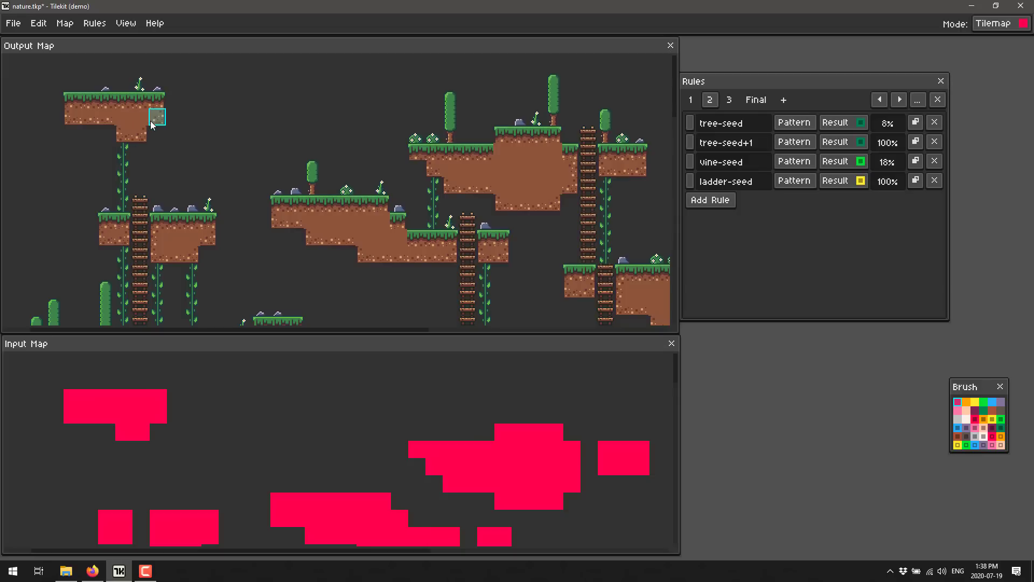
pyautogui.click(153, 132)
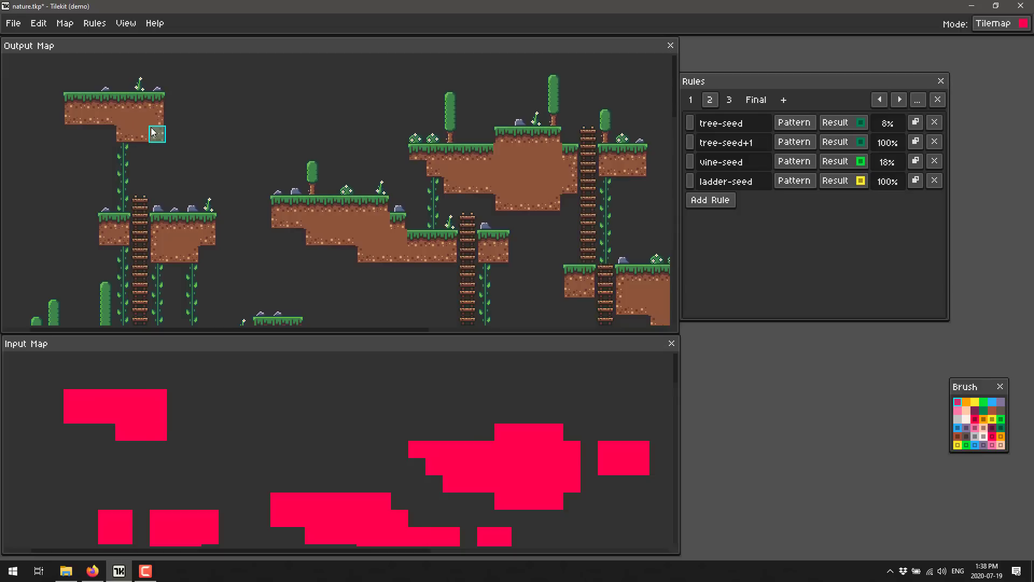
# Extend the platform rightward with a one-tile bridge and a raised ledge three tiles wide and two tall, filling the gap inside
pyautogui.click(175, 101)
pyautogui.click(193, 103)
pyautogui.click(191, 83)
pyautogui.click(209, 85)
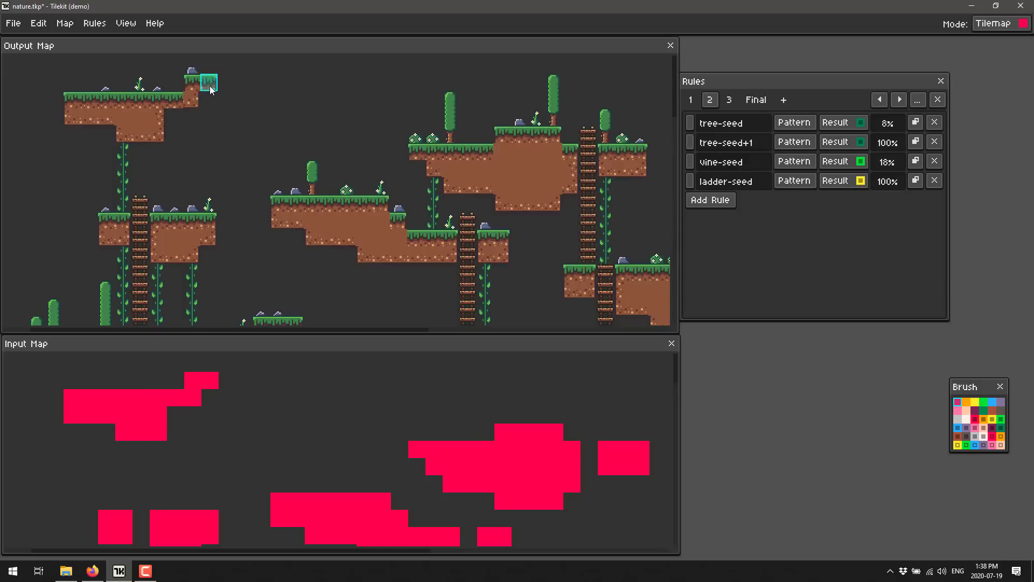
pyautogui.click(226, 86)
pyautogui.click(226, 97)
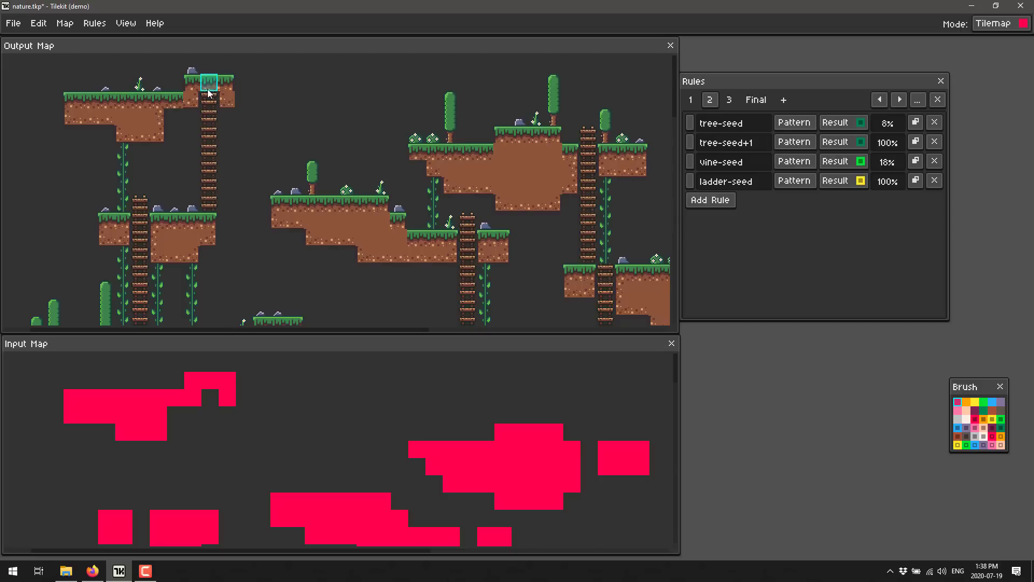
pyautogui.click(208, 97)
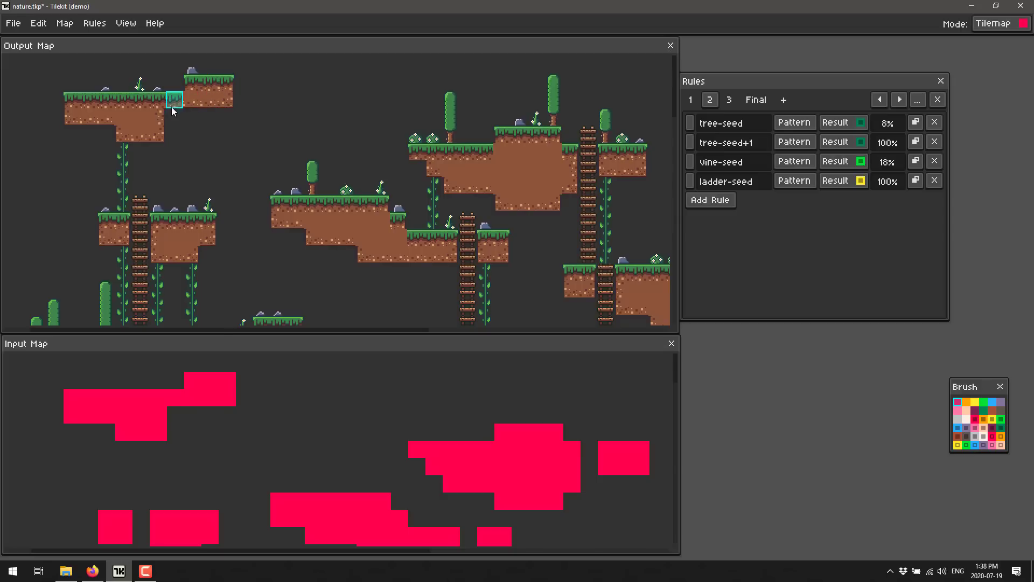
# Fill in the platform's underside and extend its right side into a four-tile-wide basin closed by a two-tile-wide wall
pyautogui.moveTo(175, 115)
pyautogui.mouseDown()
pyautogui.moveTo(223, 113)
pyautogui.moveTo(173, 129)
pyautogui.moveTo(222, 136)
pyautogui.mouseUp()
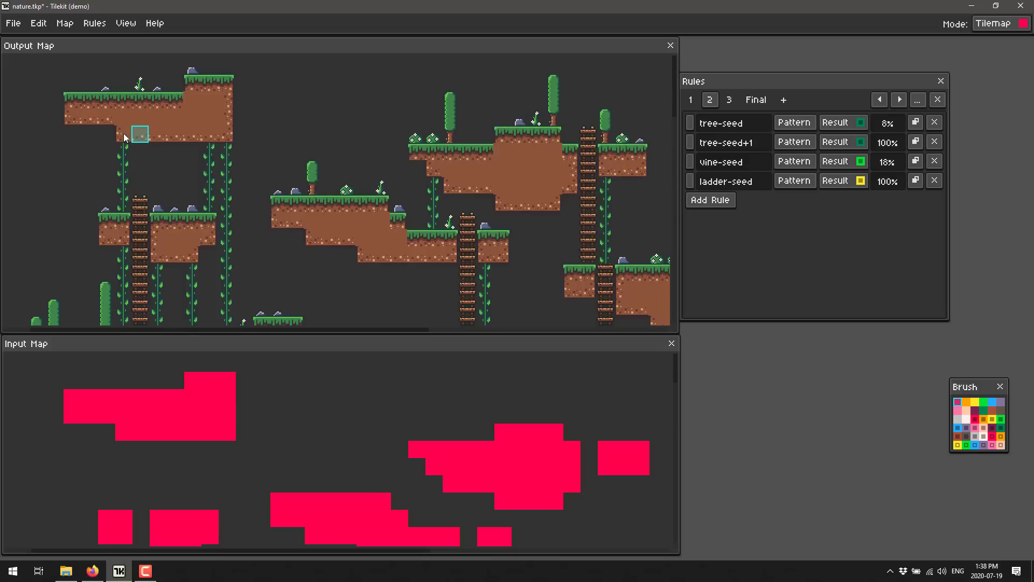
pyautogui.click(106, 134)
pyautogui.moveTo(228, 117)
pyautogui.mouseDown()
pyautogui.moveTo(297, 108)
pyautogui.moveTo(305, 89)
pyautogui.moveTo(330, 81)
pyautogui.moveTo(330, 115)
pyautogui.moveTo(318, 123)
pyautogui.moveTo(327, 132)
pyautogui.moveTo(293, 120)
pyautogui.moveTo(289, 131)
pyautogui.moveTo(253, 139)
pyautogui.mouseUp()
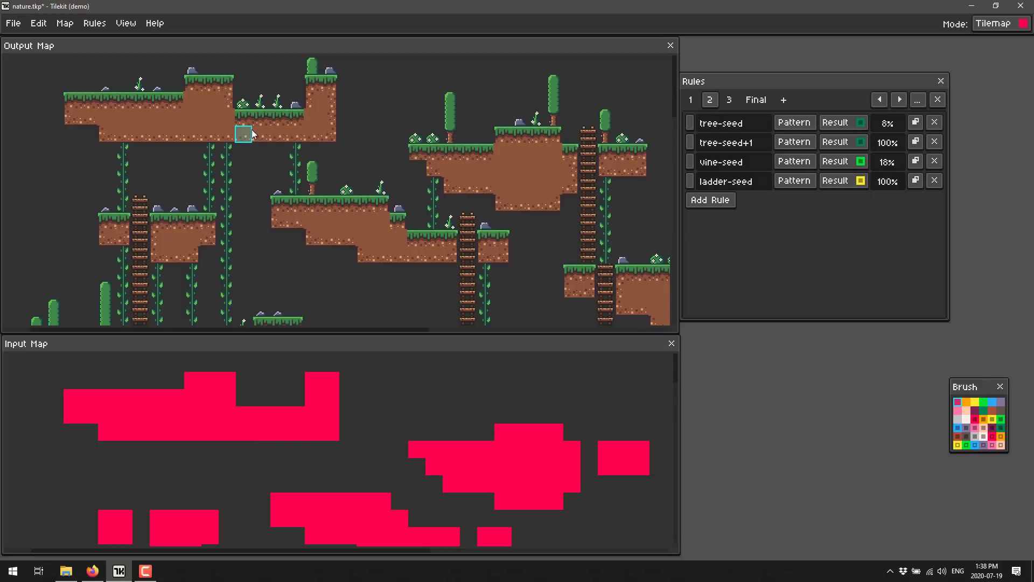
# Fill the new basin with water by placing two blue tiles, one on the bottom row and one on the row above
pyautogui.click(1000, 403)
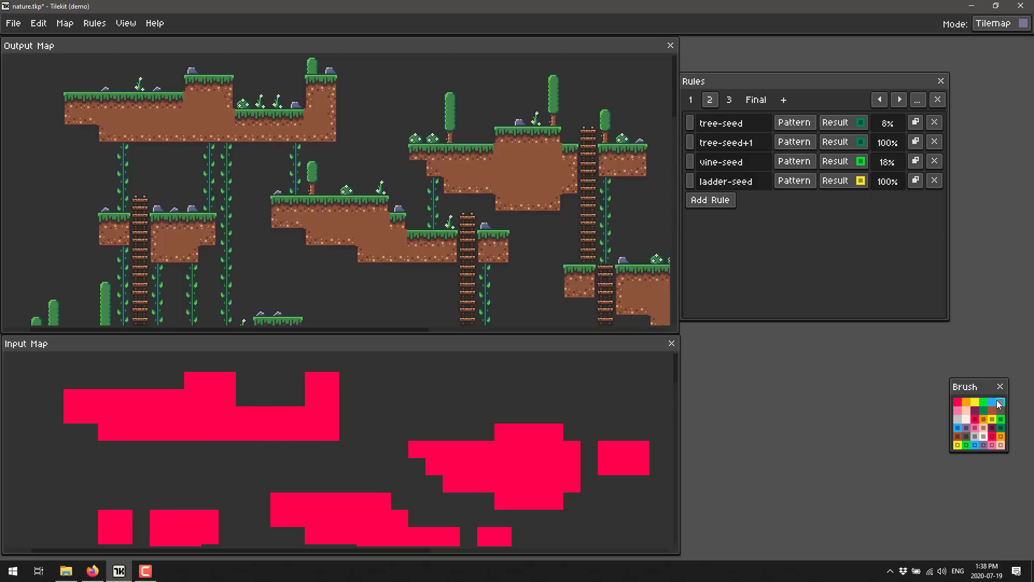
pyautogui.click(992, 402)
pyautogui.click(262, 100)
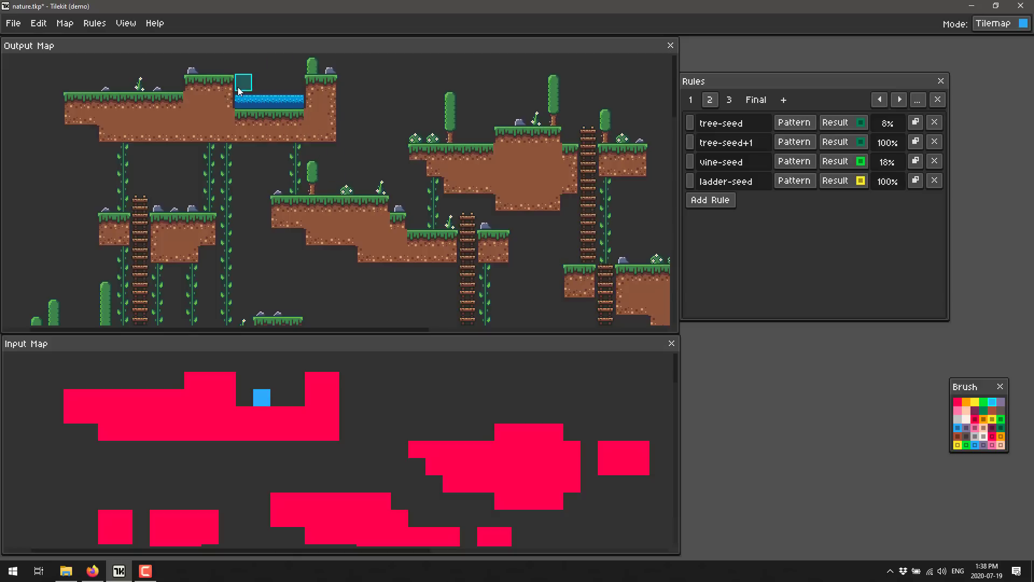
pyautogui.click(244, 83)
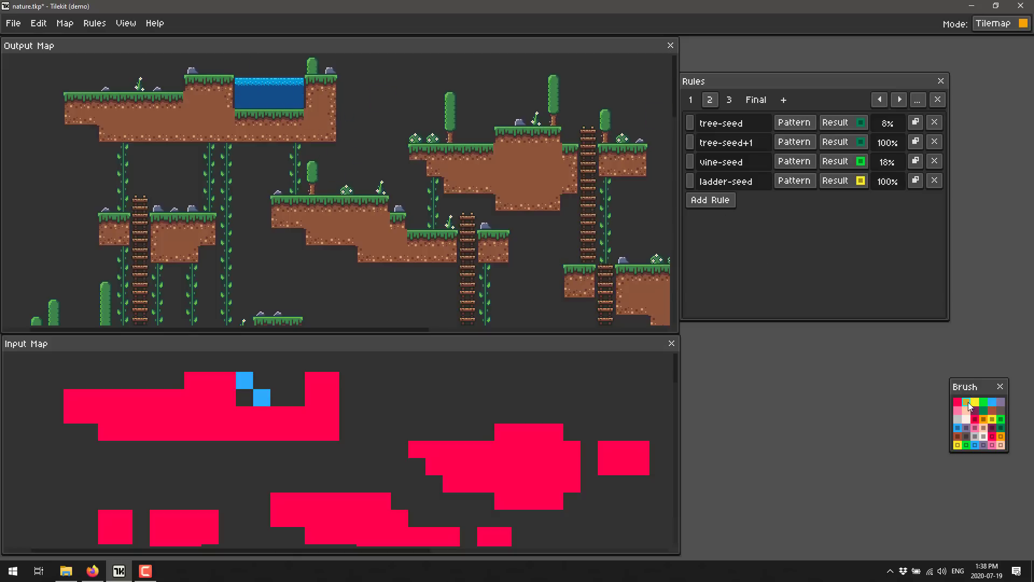
# Paint a row of six orange tiles along the top of the new platform's lower left ledge
pyautogui.click(173, 85)
pyautogui.click(164, 89)
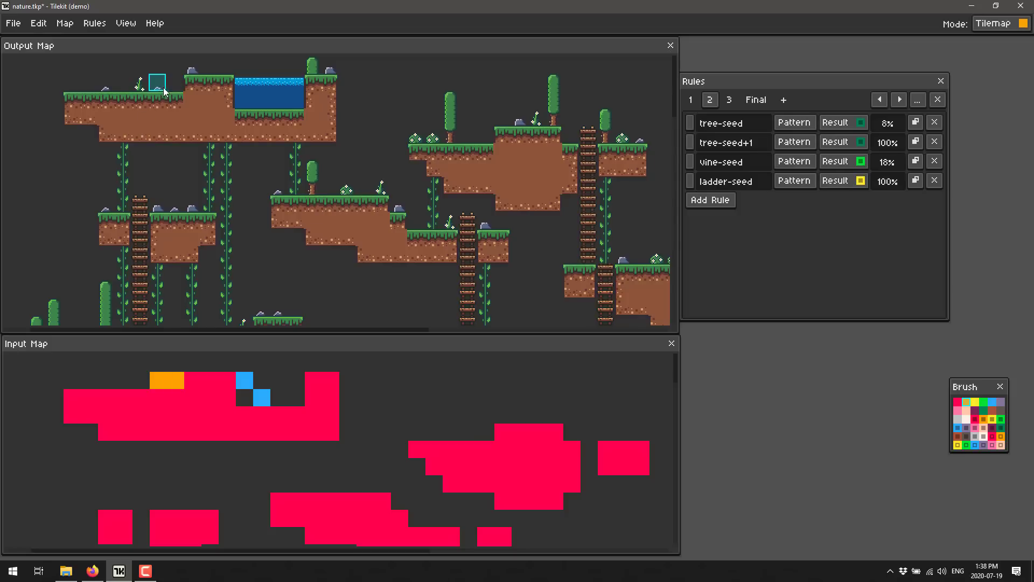
pyautogui.moveTo(164, 89); pyautogui.dragTo(89, 84)
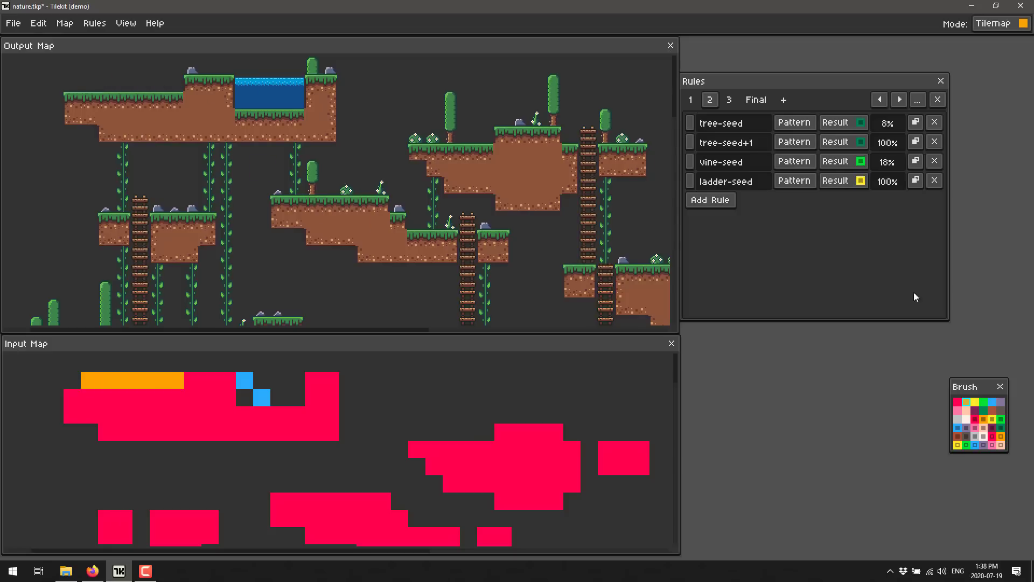
# Paint four green tiles over the middle of the orange row on the new platform's lower left ledge
pyautogui.click(983, 402)
pyautogui.moveTo(155, 83); pyautogui.dragTo(112, 83)
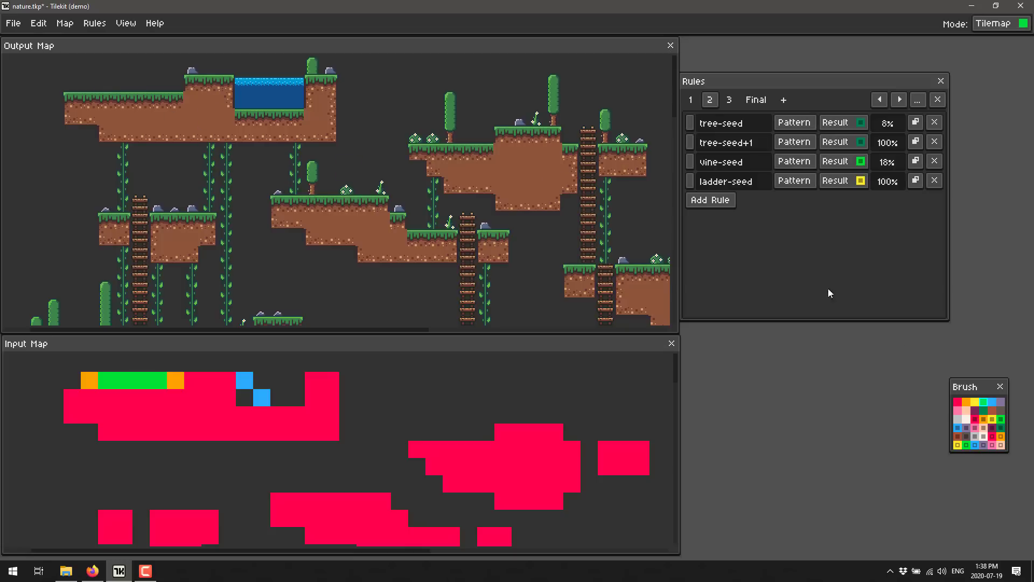
pyautogui.click(836, 119)
pyautogui.click(830, 97)
# Open the dungeon.tkp project and look over its generated dungeon map
pyautogui.click(12, 27)
pyautogui.click(16, 70)
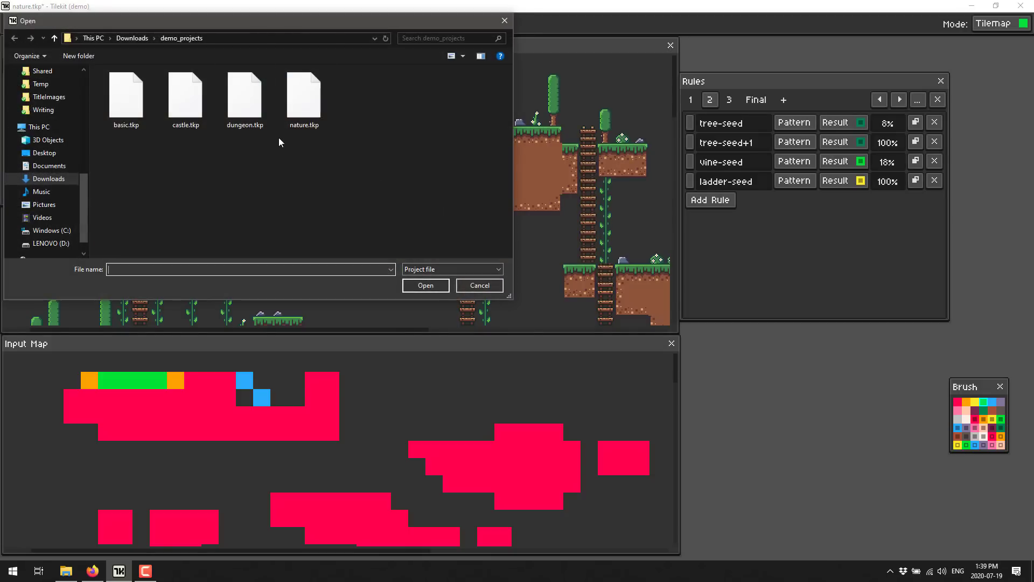
pyautogui.doubleClick(245, 97)
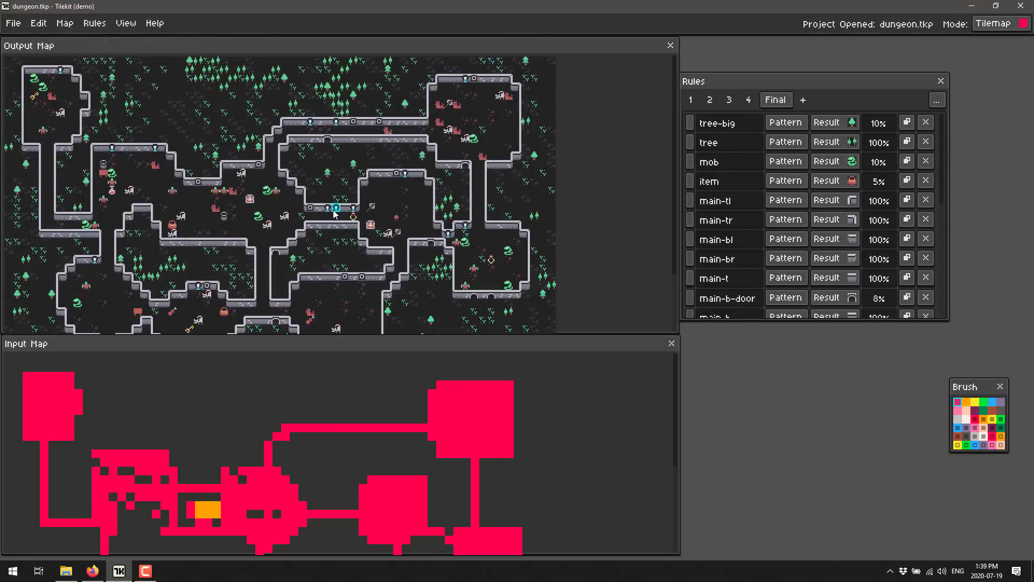
pyautogui.scroll(-2, 288, 212)
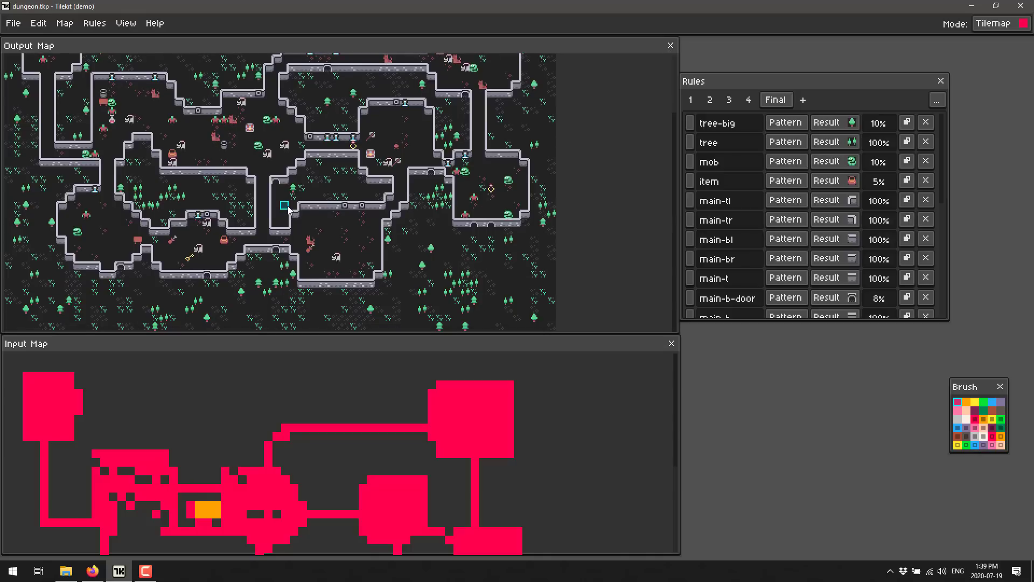
pyautogui.scroll(2, 288, 213)
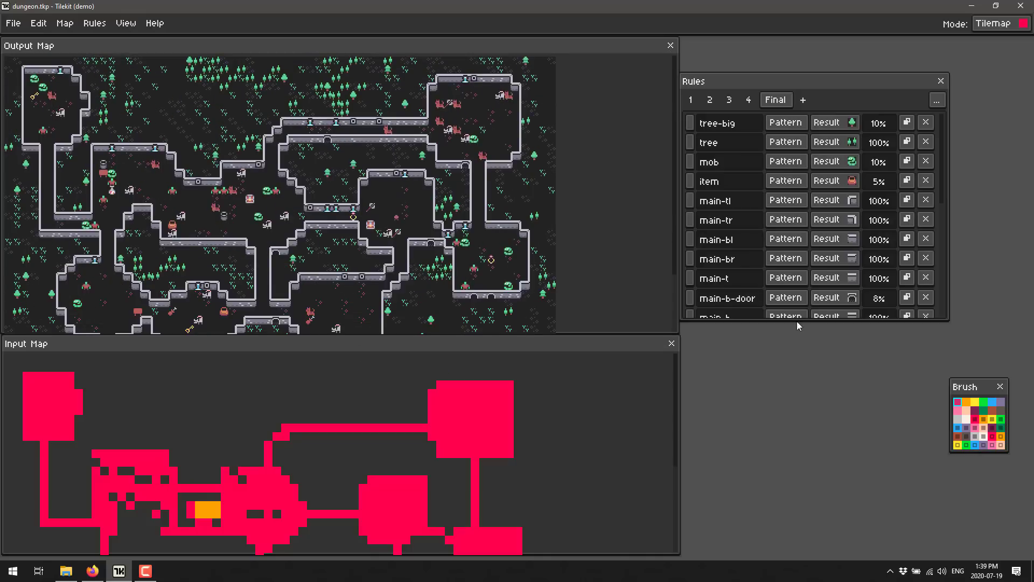
# Paint a red corridor rising about five tiles from the upper horizontal passage, running left about five tiles and bending back down
pyautogui.click(958, 404)
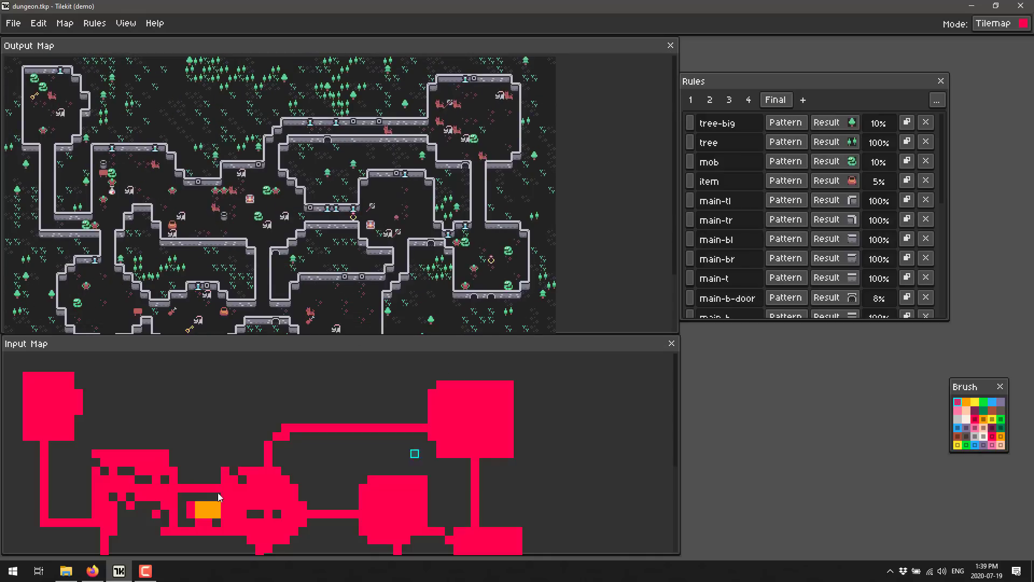
pyautogui.scroll(-3, 240, 450)
pyautogui.scroll(3, 300, 429)
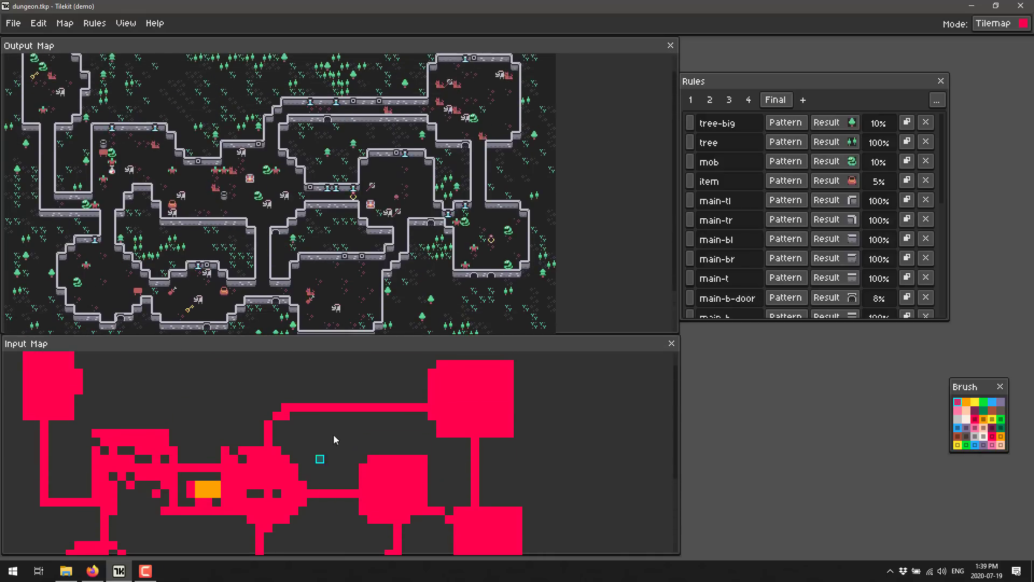
pyautogui.moveTo(346, 402)
pyautogui.mouseDown()
pyautogui.moveTo(345, 364)
pyautogui.moveTo(309, 365)
pyautogui.moveTo(302, 389)
pyautogui.mouseUp()
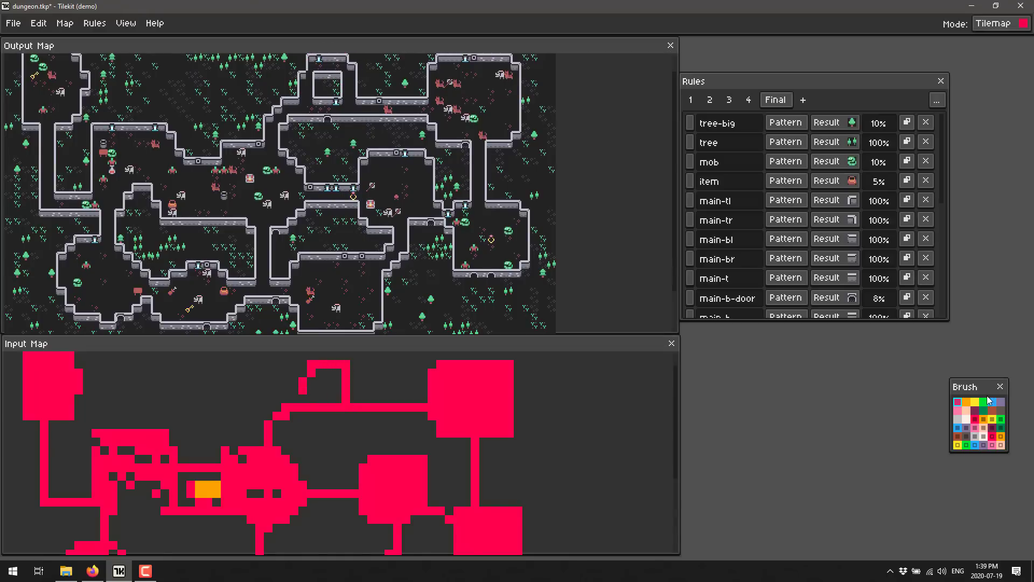
# Paint an irregular orange patch across the upper passage, just beneath the new corridor loop
pyautogui.click(967, 402)
pyautogui.moveTo(357, 394)
pyautogui.mouseDown()
pyautogui.moveTo(331, 389)
pyautogui.moveTo(318, 401)
pyautogui.moveTo(358, 407)
pyautogui.moveTo(364, 434)
pyautogui.moveTo(347, 434)
pyautogui.moveTo(354, 418)
pyautogui.mouseUp()
pyautogui.moveTo(353, 422)
pyautogui.mouseDown()
pyautogui.moveTo(352, 408)
pyautogui.moveTo(330, 410)
pyautogui.moveTo(335, 420)
pyautogui.mouseUp()
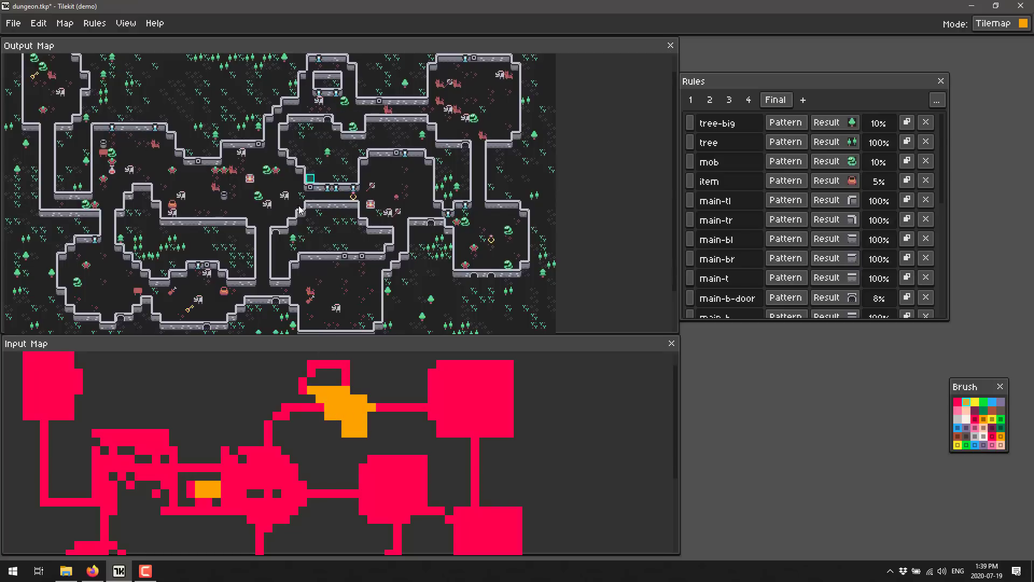
# Examine the dungeon project's remaining Final rules and the rules in rulesets 4, 3, 2 and 1
pyautogui.scroll(-3, 797, 179)
pyautogui.scroll(-5, 798, 179)
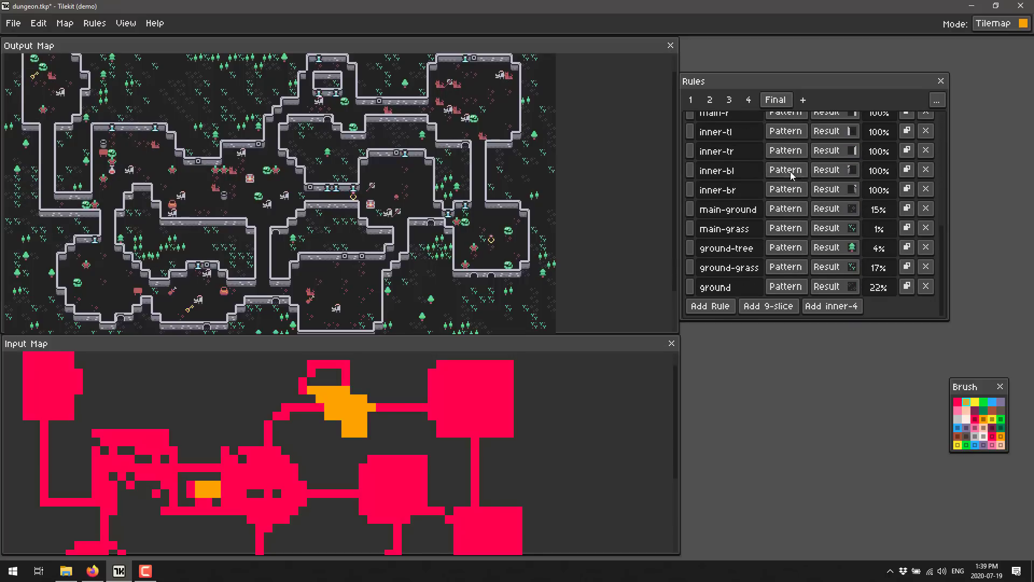
pyautogui.click(748, 99)
pyautogui.click(728, 100)
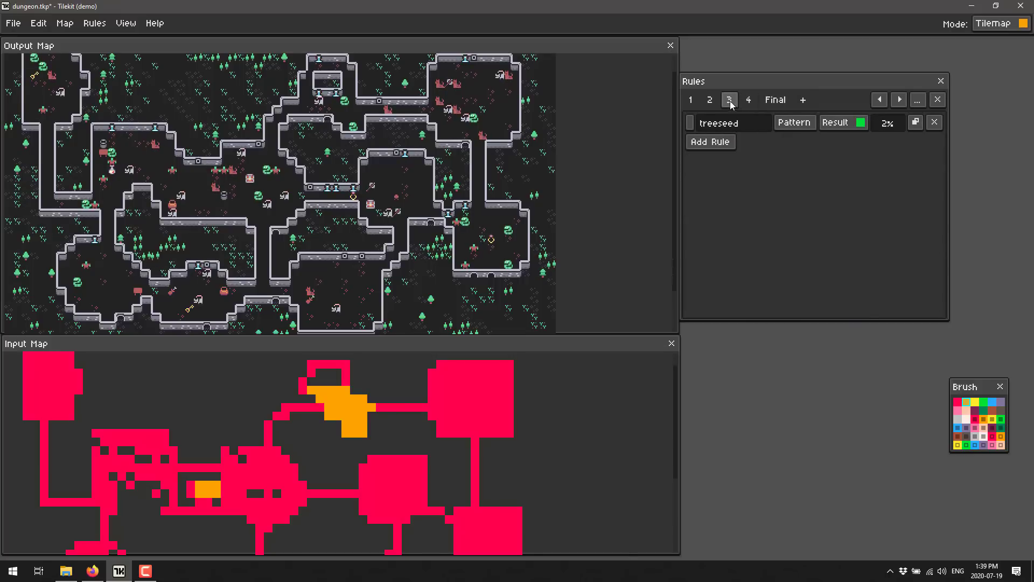
pyautogui.click(709, 99)
pyautogui.click(691, 100)
pyautogui.click(708, 101)
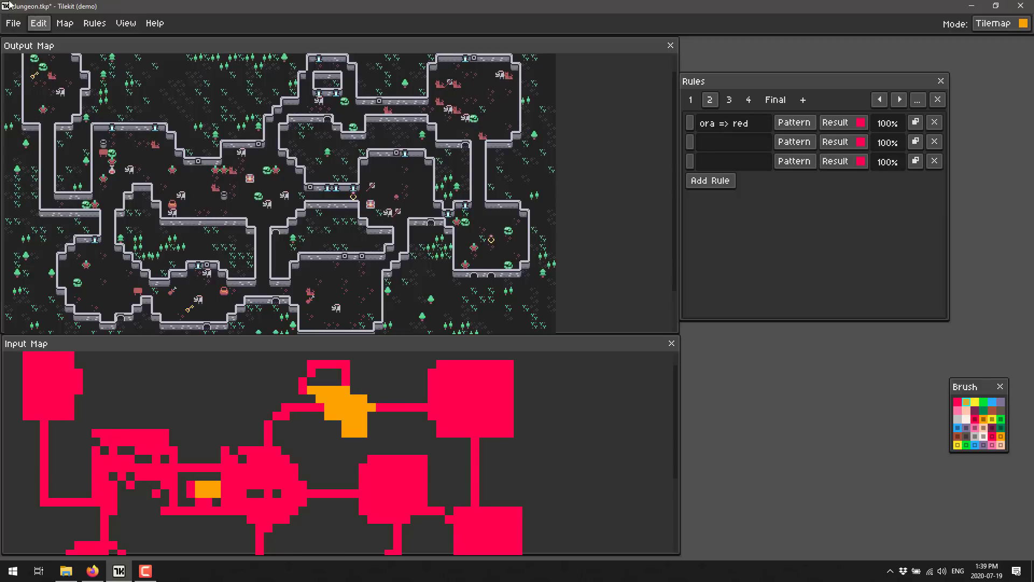
# Open the basic.tkp project and look over its generated platformer map
pyautogui.click(13, 23)
pyautogui.click(22, 65)
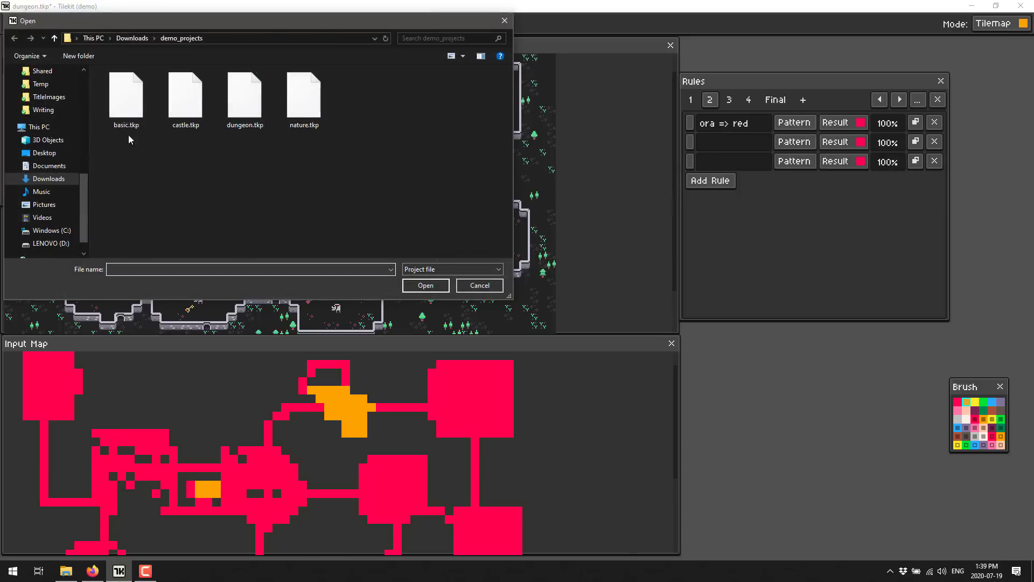
pyautogui.doubleClick(127, 97)
pyautogui.scroll(-5, 357, 238)
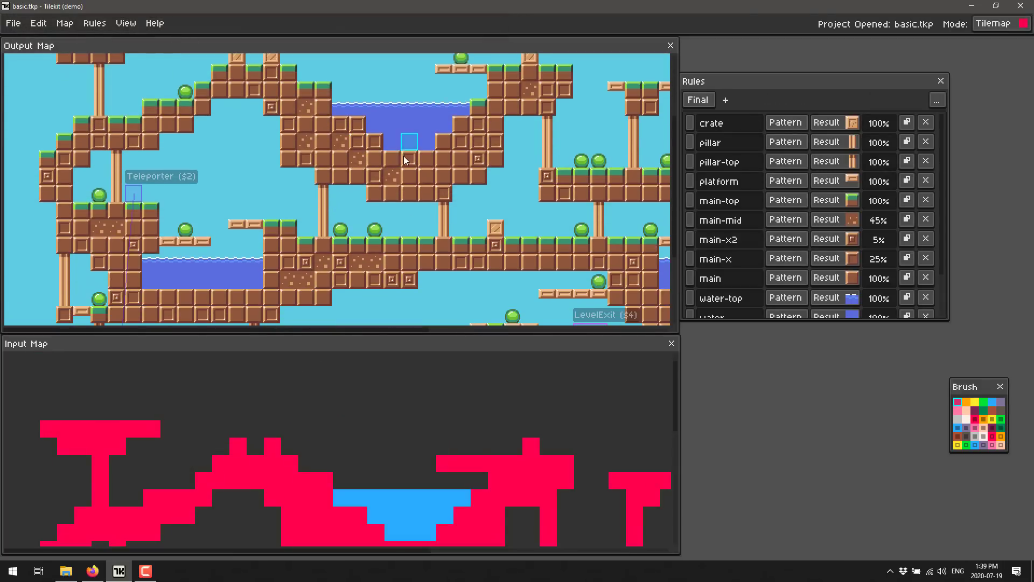
pyautogui.scroll(5, 465, 209)
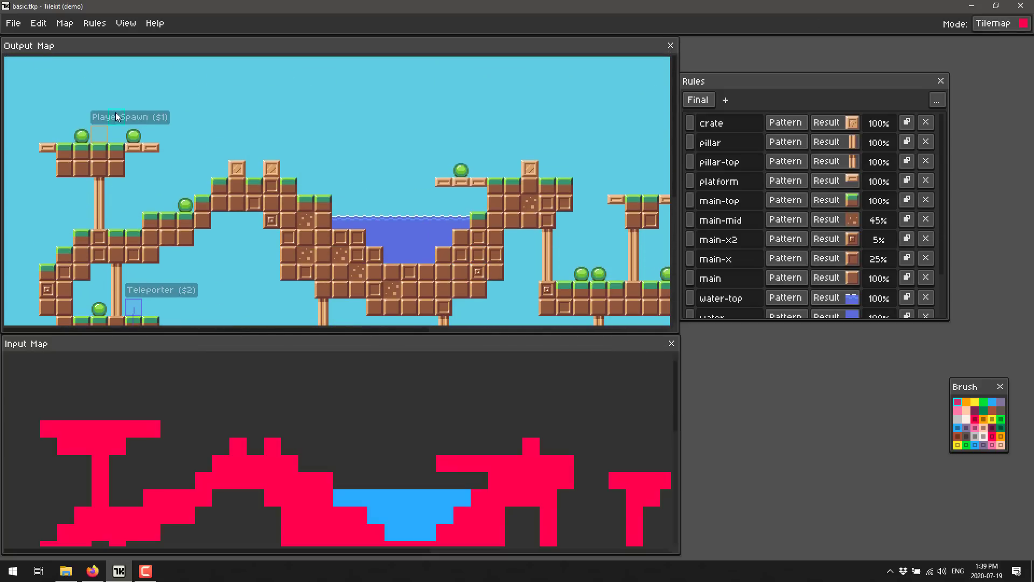
# Switch to Object mode and add an isAwesomes property with the value true to the PlayerSpawn object
pyautogui.click(1000, 23)
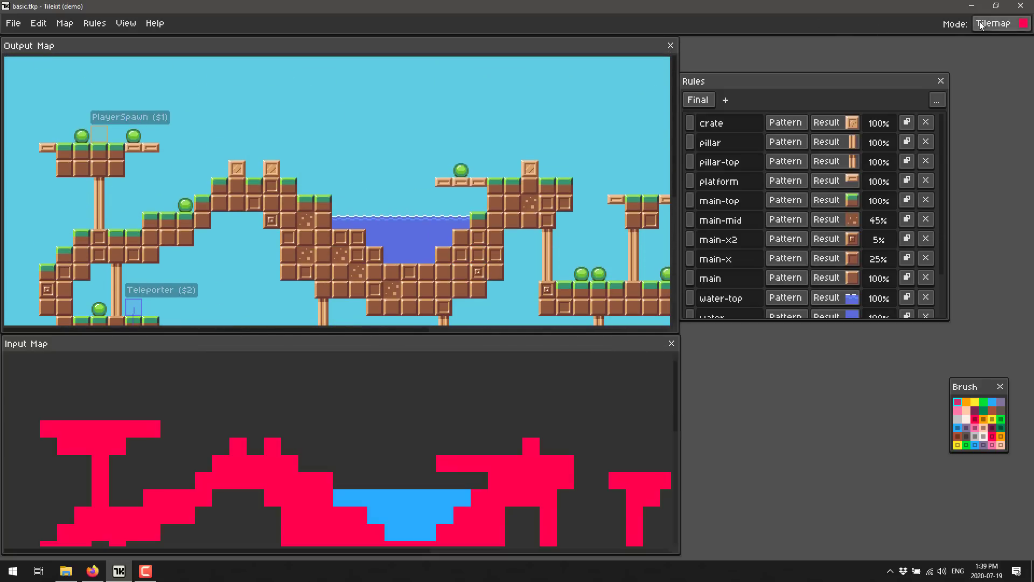
pyautogui.click(99, 133)
pyautogui.moveTo(505, 192); pyautogui.dragTo(498, 158)
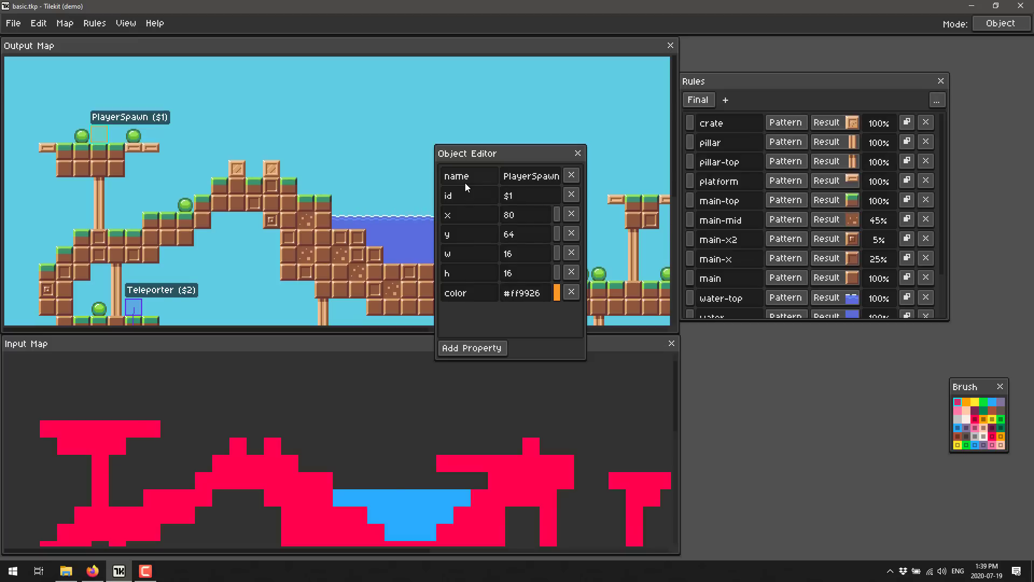
pyautogui.click(464, 347)
pyautogui.click(472, 314)
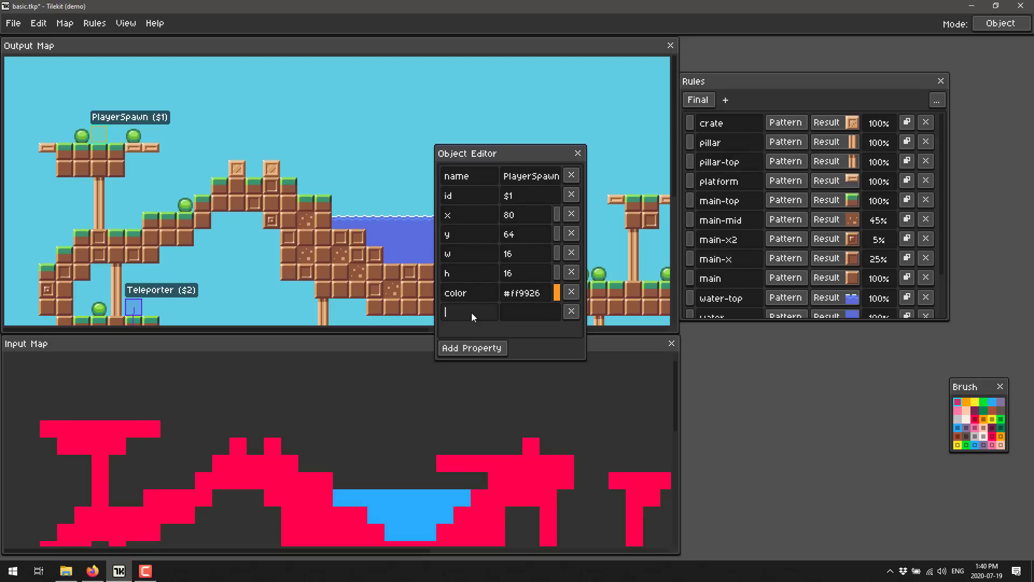
pyautogui.write('isAwesomes')
pyautogui.click(537, 312)
pyautogui.write('true')
# Inspect the frames of the water animation, then close the animation and object editors
pyautogui.click(122, 23)
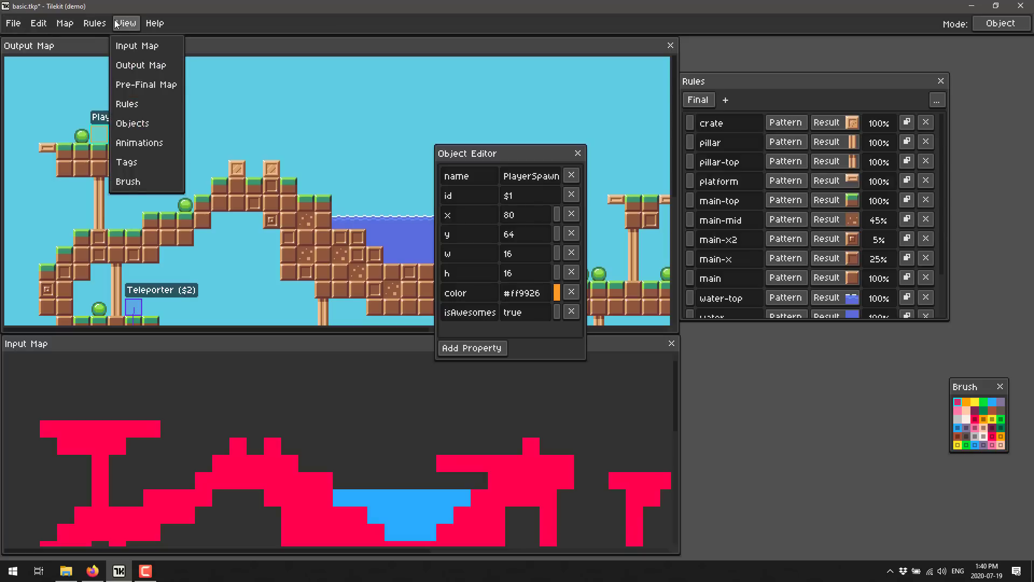
pyautogui.click(162, 144)
pyautogui.moveTo(515, 203); pyautogui.dragTo(601, 228)
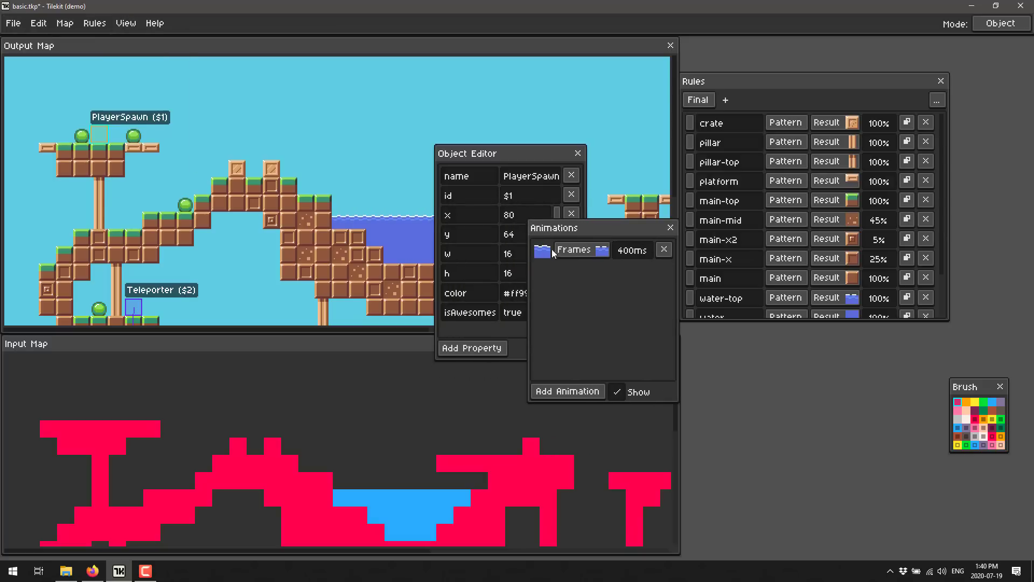
pyautogui.click(590, 252)
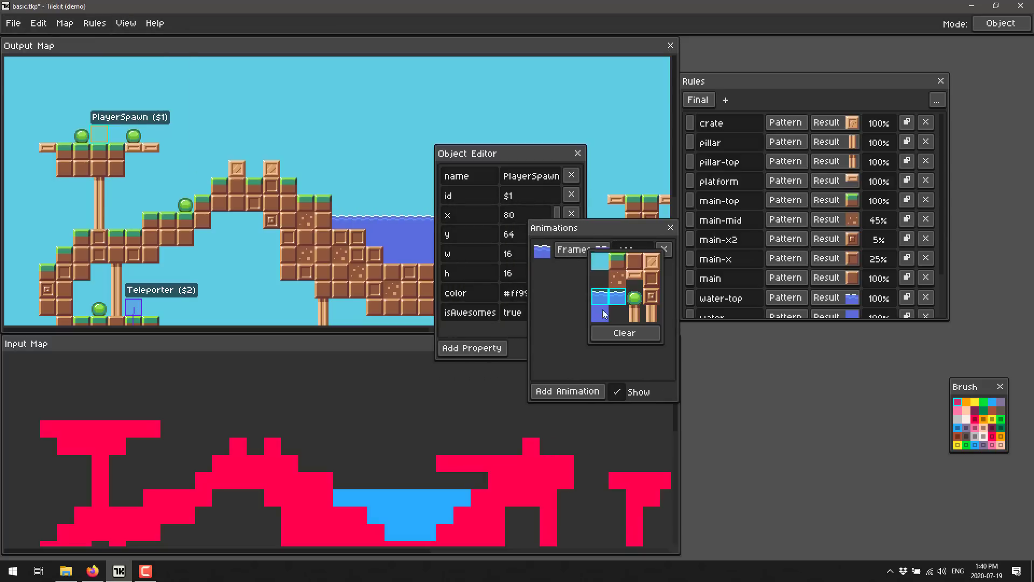
pyautogui.click(670, 227)
pyautogui.click(577, 153)
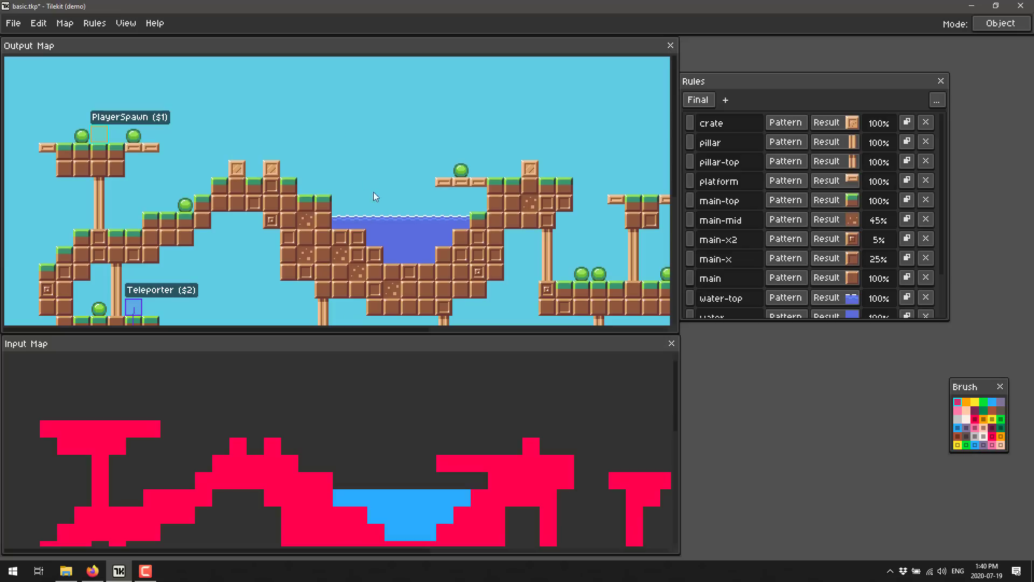
# Inspect the lower teleporter's properties, including its destination, and close its editor
pyautogui.scroll(-5, 373, 192)
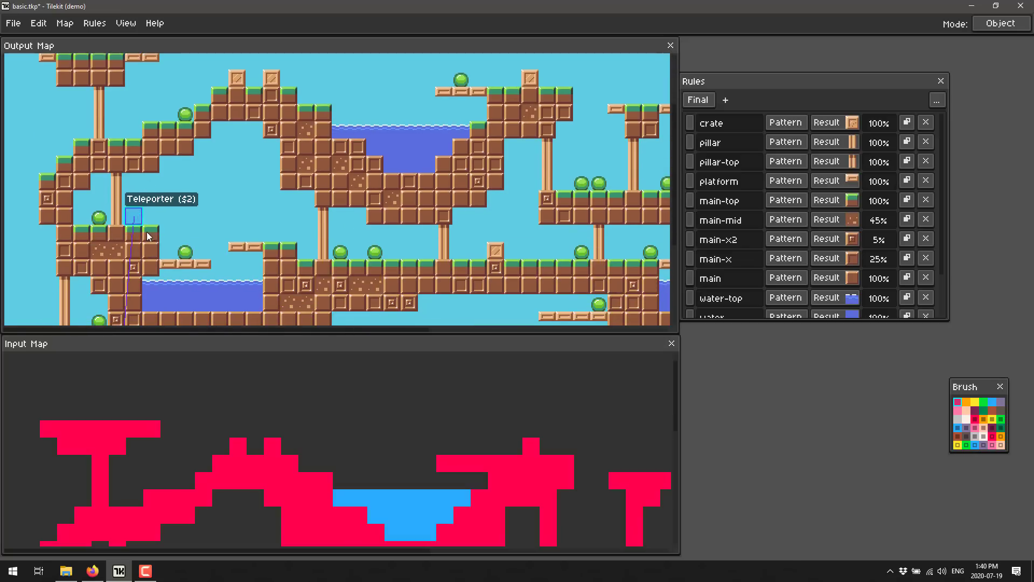
pyautogui.scroll(-6, 206, 137)
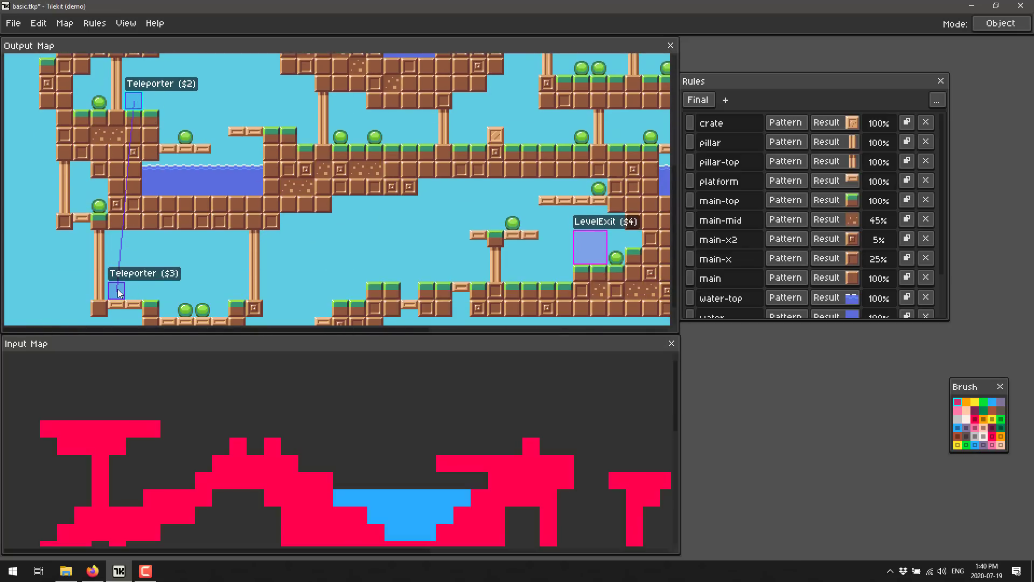
pyautogui.click(117, 288)
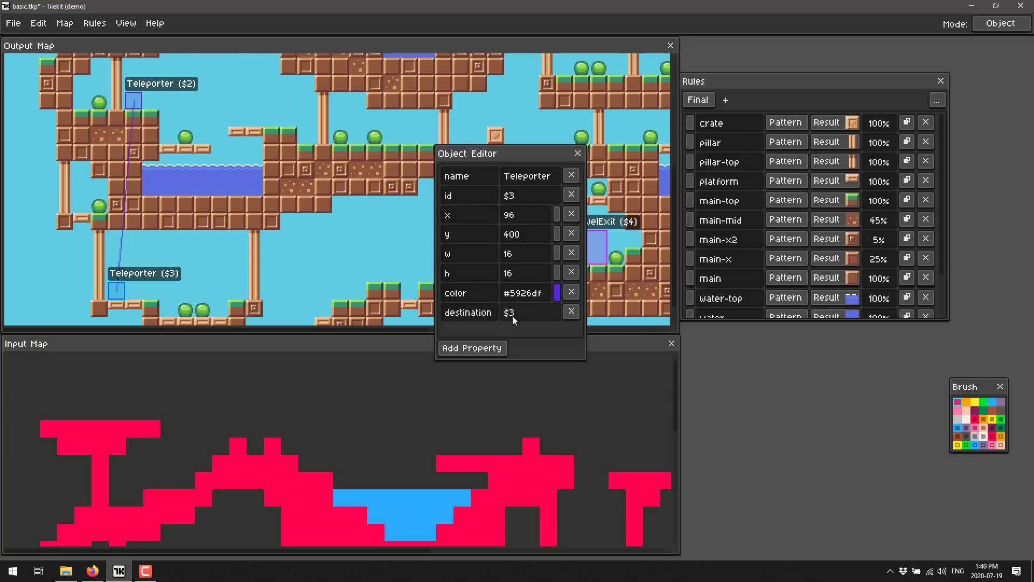
pyautogui.click(577, 153)
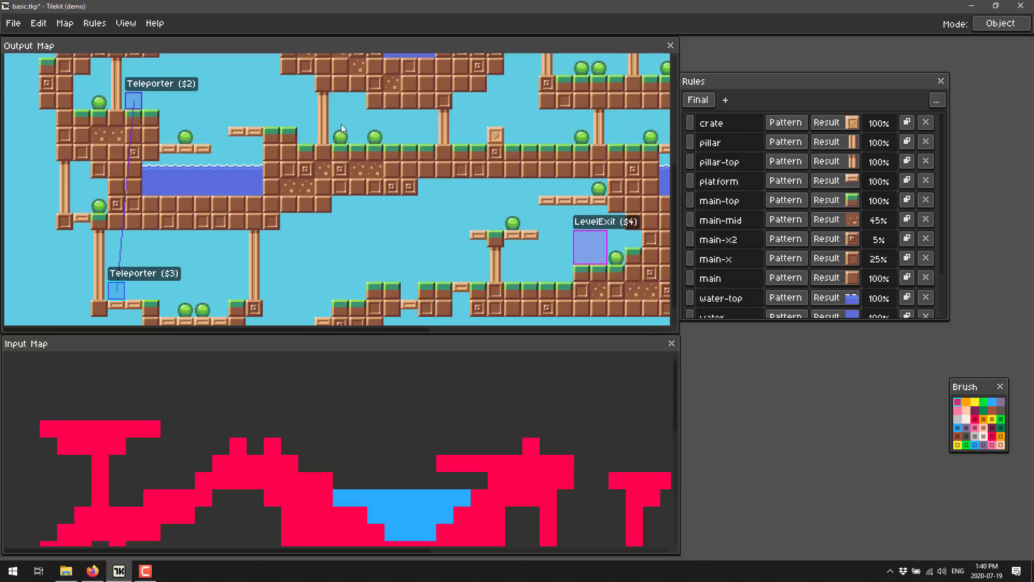
# Add a new object to the map's object list, view its default properties and close the object windows
pyautogui.click(125, 23)
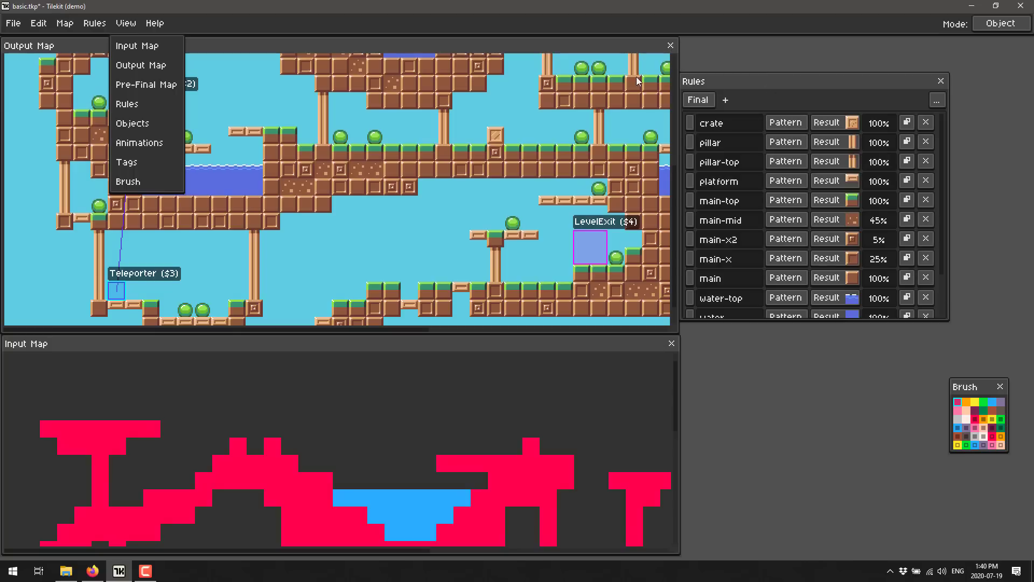
pyautogui.click(138, 123)
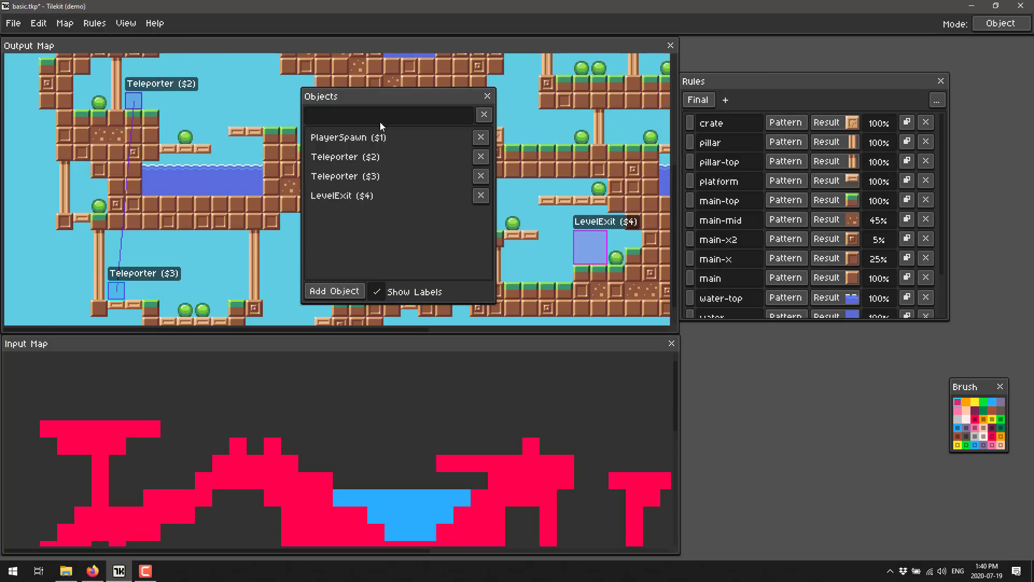
pyautogui.click(348, 290)
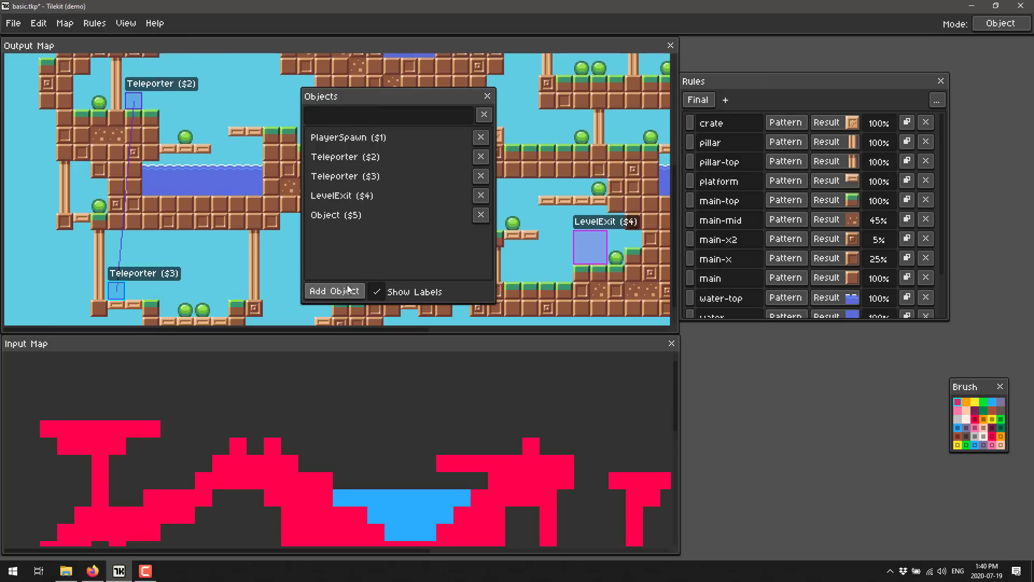
pyautogui.doubleClick(335, 214)
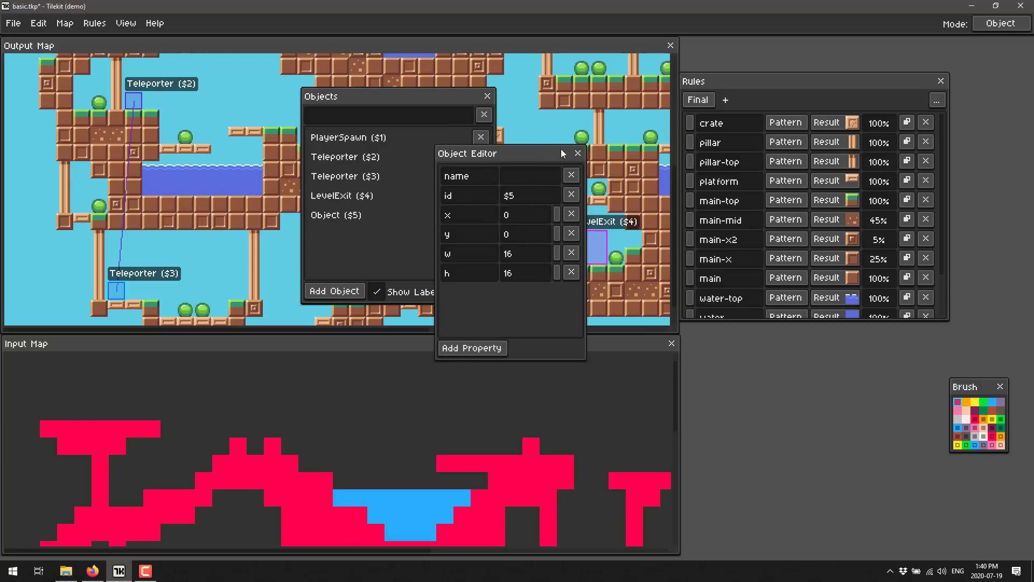
pyautogui.click(577, 153)
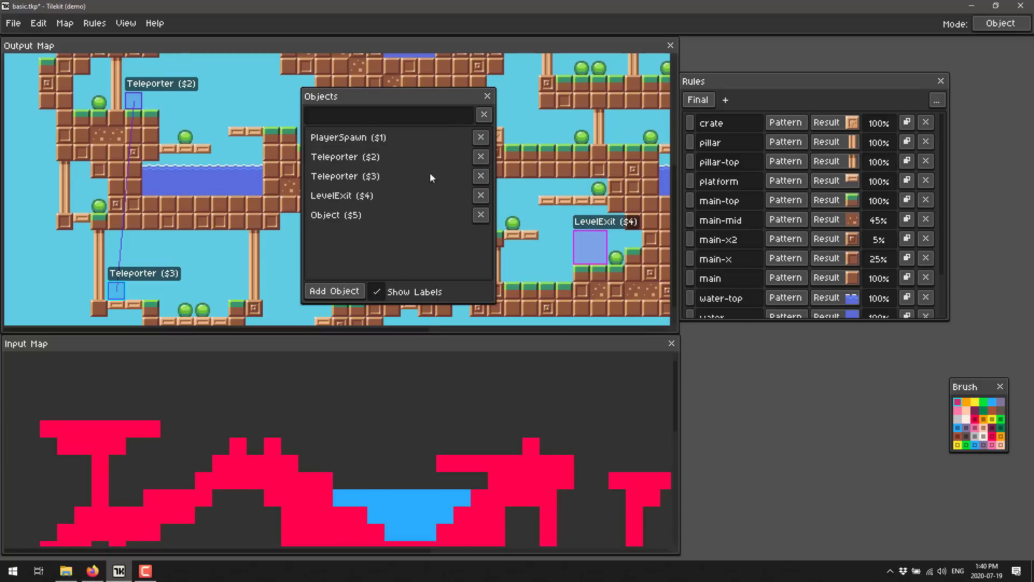
pyautogui.click(488, 96)
# Add an unnamed tile tag, view its tile selection and close the tag list
pyautogui.click(129, 24)
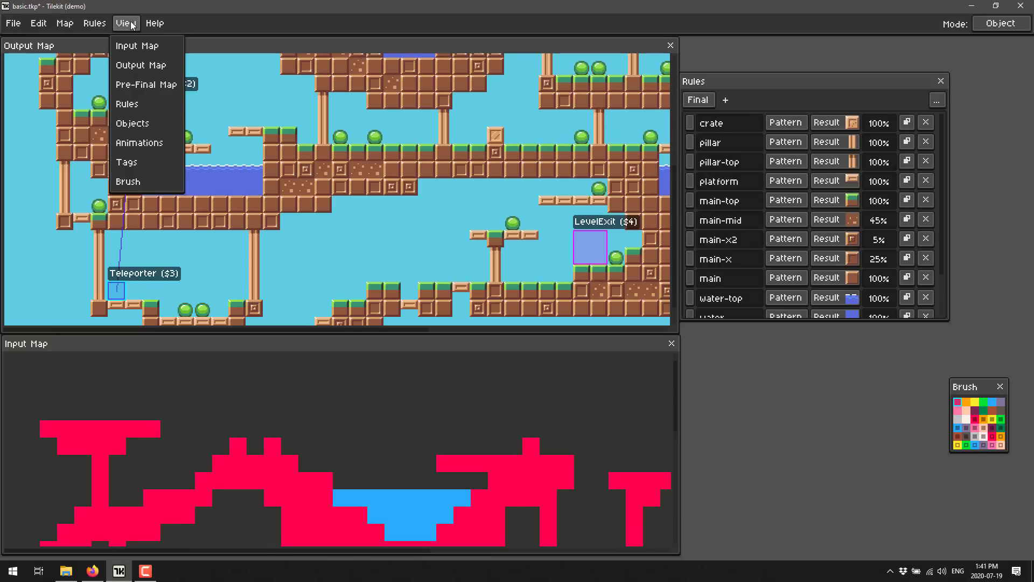
pyautogui.click(131, 163)
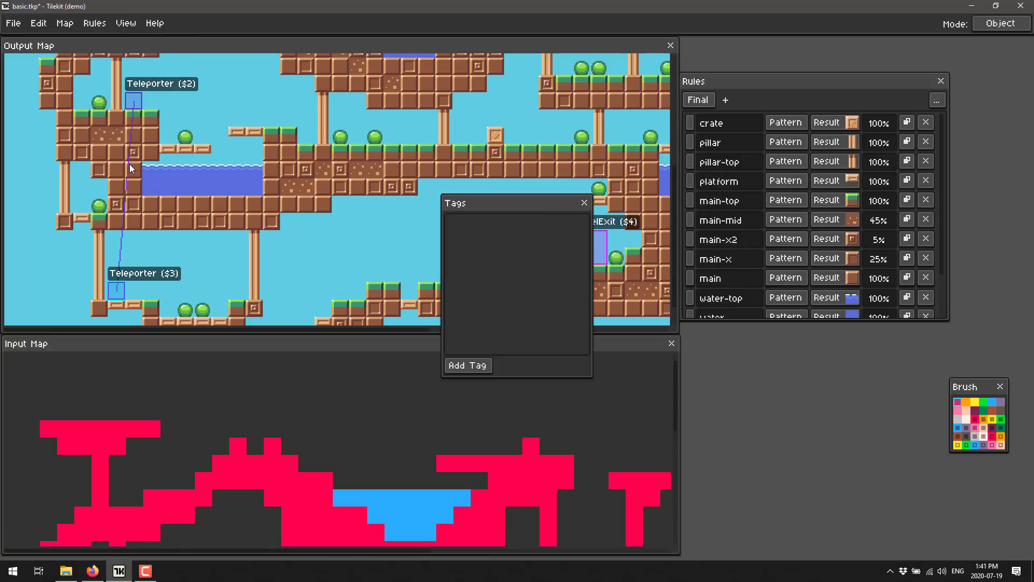
pyautogui.click(464, 365)
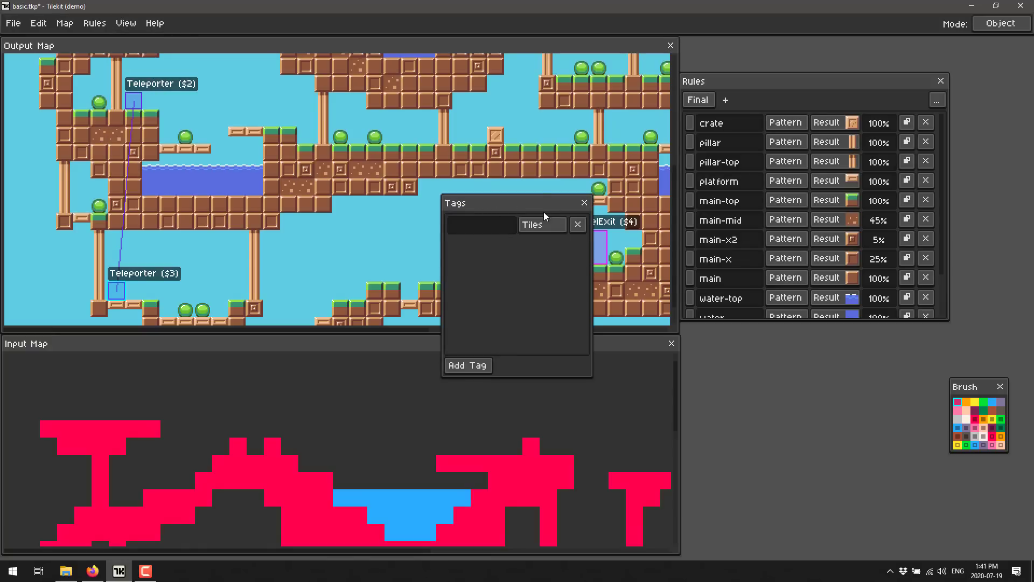
pyautogui.click(540, 225)
pyautogui.click(585, 202)
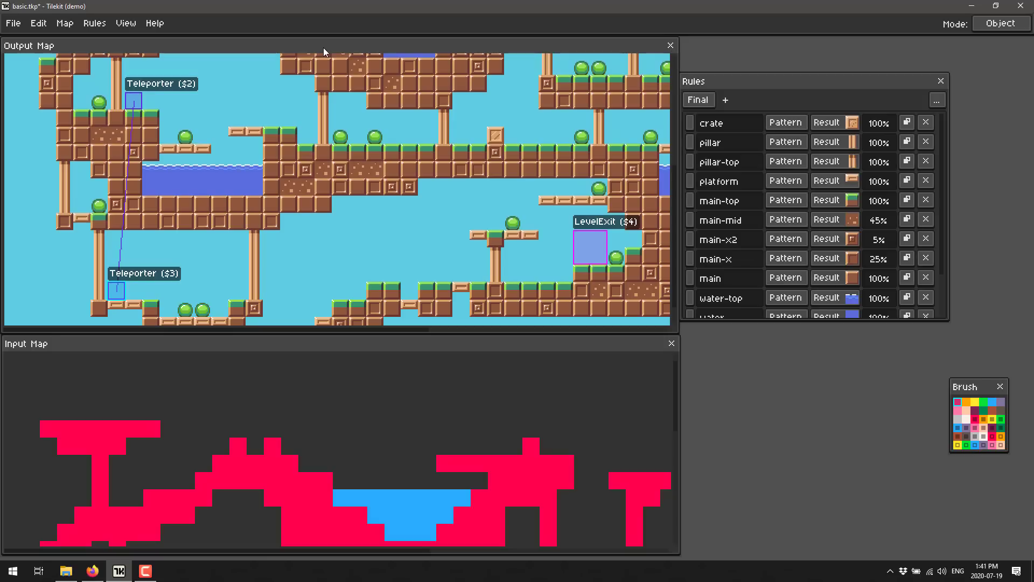
pyautogui.click(126, 24)
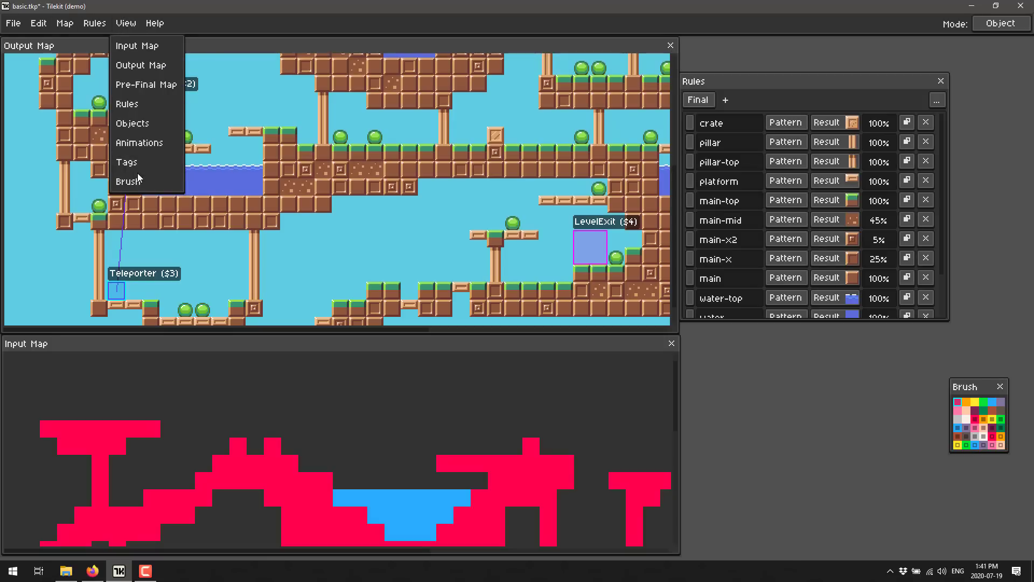
pyautogui.click(877, 383)
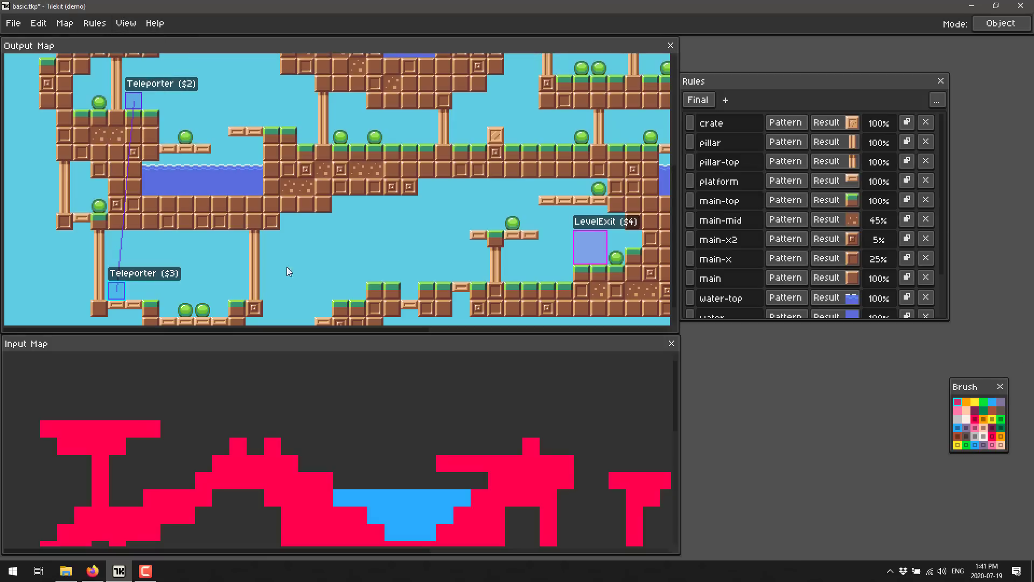
pyautogui.moveTo(334, 190); pyautogui.dragTo(405, 194)
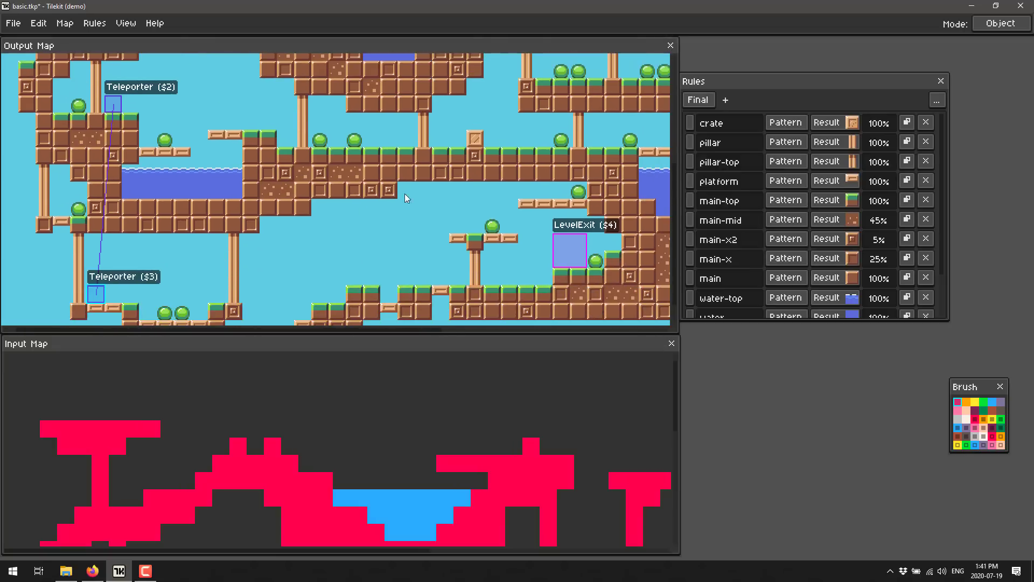
pyautogui.click(13, 23)
pyautogui.click(27, 65)
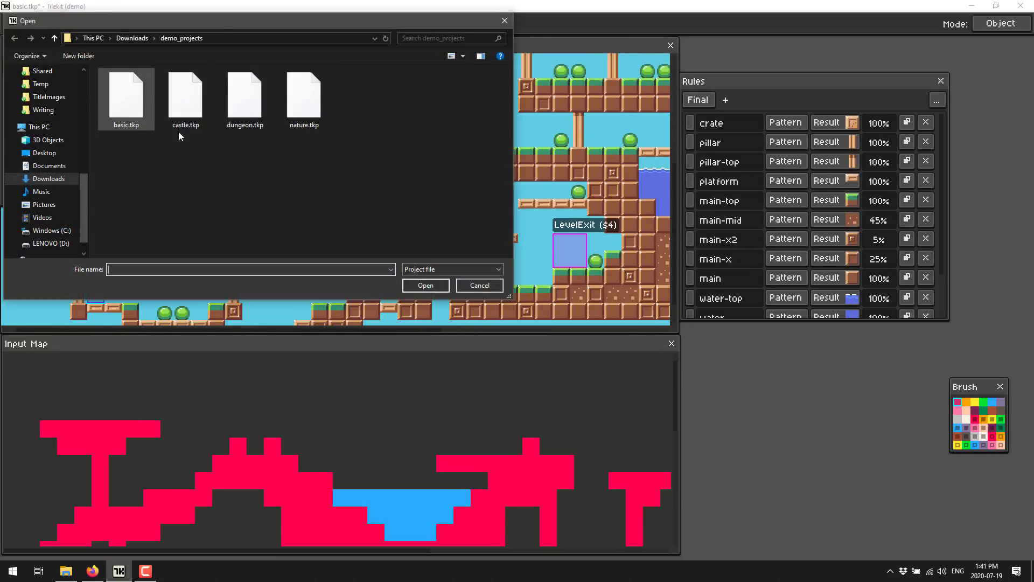
pyautogui.click(476, 287)
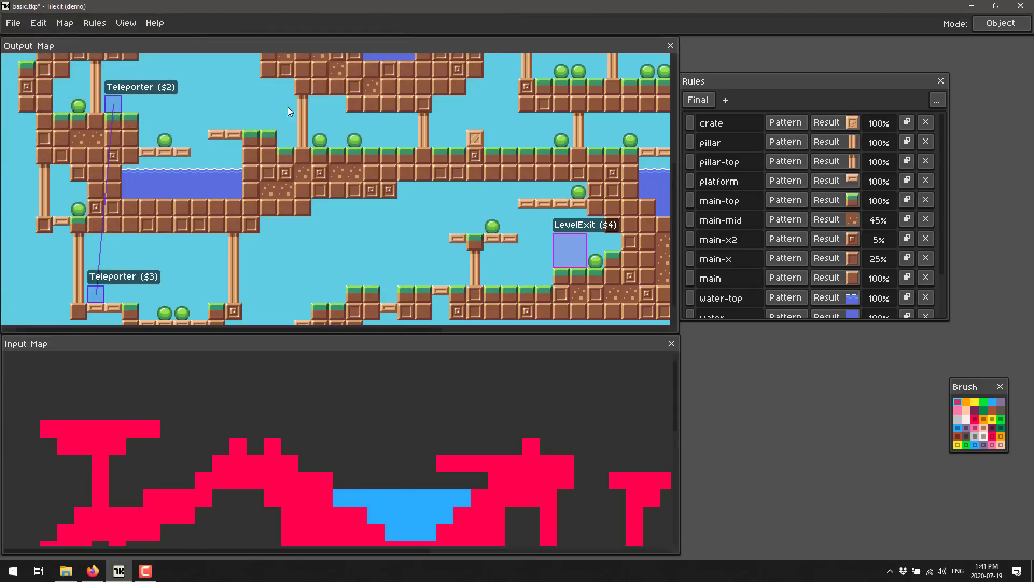
# Switch to tilemap mode and paint red terrain across the sky above the lake, with thin stepped ledges on both sides of a large block
pyautogui.click(1013, 24)
pyautogui.moveTo(256, 150); pyautogui.dragTo(357, 258)
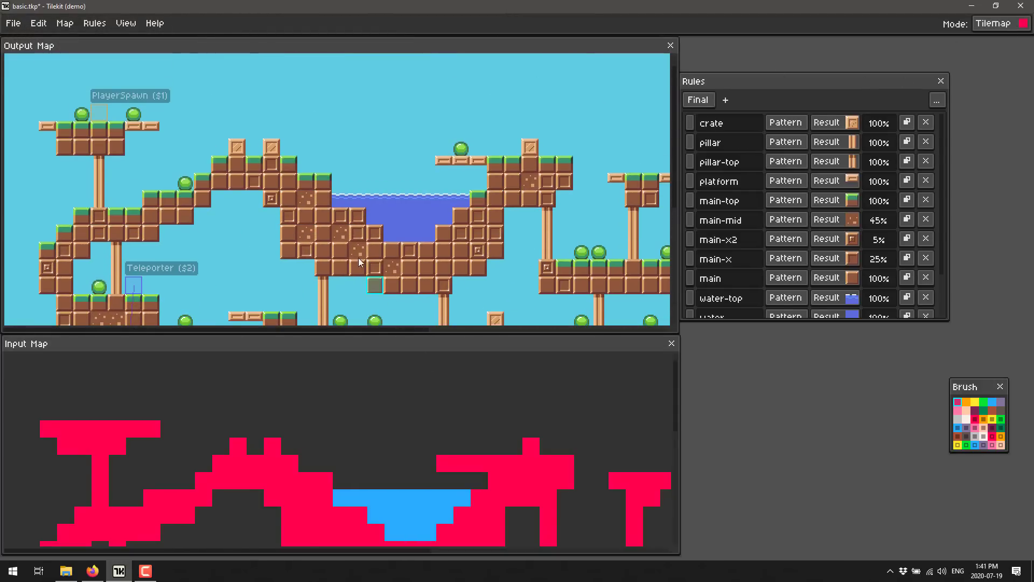
pyautogui.moveTo(374, 218); pyautogui.dragTo(386, 257)
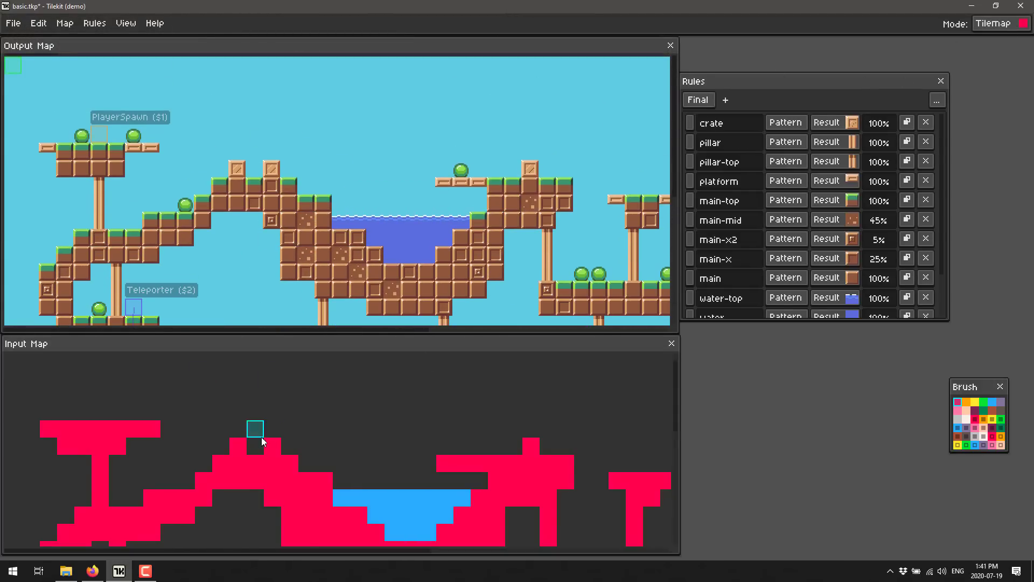
pyautogui.click(957, 400)
pyautogui.click(957, 401)
pyautogui.moveTo(255, 98)
pyautogui.mouseDown()
pyautogui.moveTo(316, 96)
pyautogui.moveTo(342, 123)
pyautogui.moveTo(380, 128)
pyautogui.moveTo(386, 92)
pyautogui.moveTo(425, 88)
pyautogui.moveTo(407, 106)
pyautogui.moveTo(429, 106)
pyautogui.moveTo(391, 119)
pyautogui.moveTo(431, 125)
pyautogui.moveTo(391, 132)
pyautogui.moveTo(413, 148)
pyautogui.moveTo(436, 145)
pyautogui.moveTo(441, 84)
pyautogui.moveTo(456, 84)
pyautogui.moveTo(460, 145)
pyautogui.moveTo(470, 94)
pyautogui.moveTo(473, 146)
pyautogui.moveTo(487, 135)
pyautogui.moveTo(563, 130)
pyautogui.moveTo(580, 93)
pyautogui.moveTo(615, 85)
pyautogui.mouseUp()
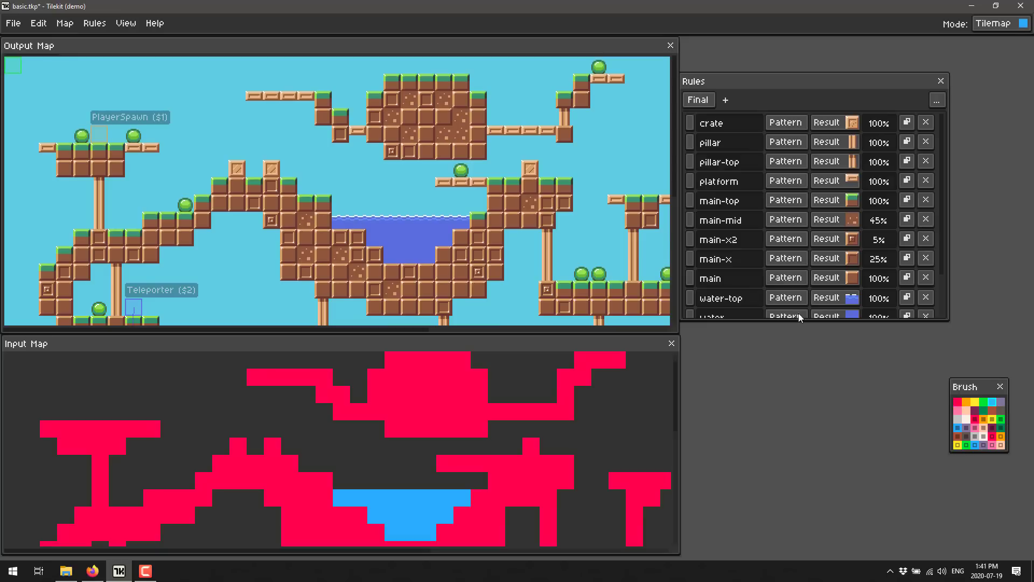
# Paint a small pool of blue water tiles between the new floating block and the stepped ledge beside it
pyautogui.moveTo(554, 105); pyautogui.dragTo(469, 109)
pyautogui.click(495, 117)
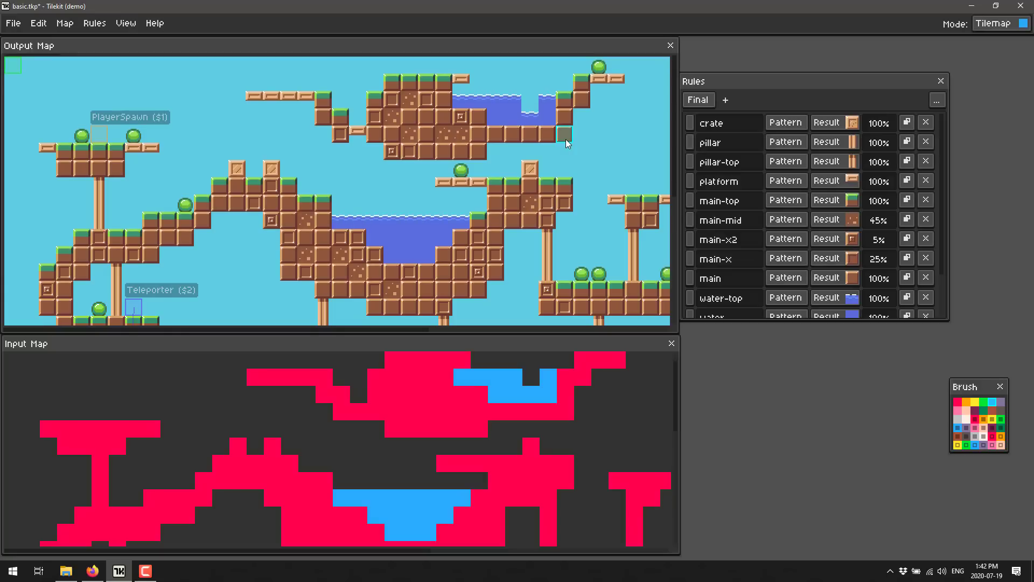
# Switch to Firefox and look through the Tilekit manual's export, animation and tile tag sections
pyautogui.hotkey('alt', 'Tab')
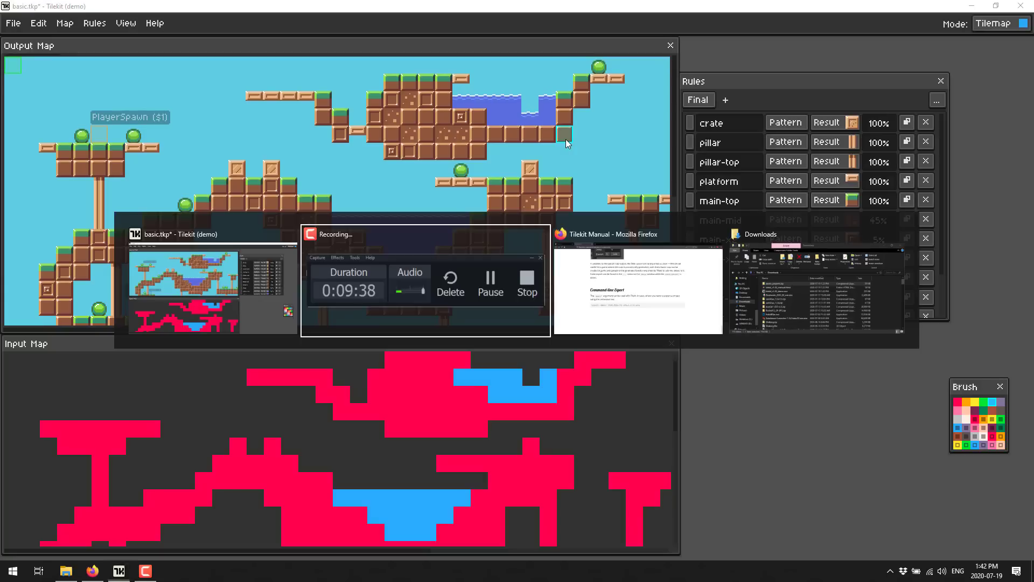
pyautogui.hotkey('alt', 'Tab')
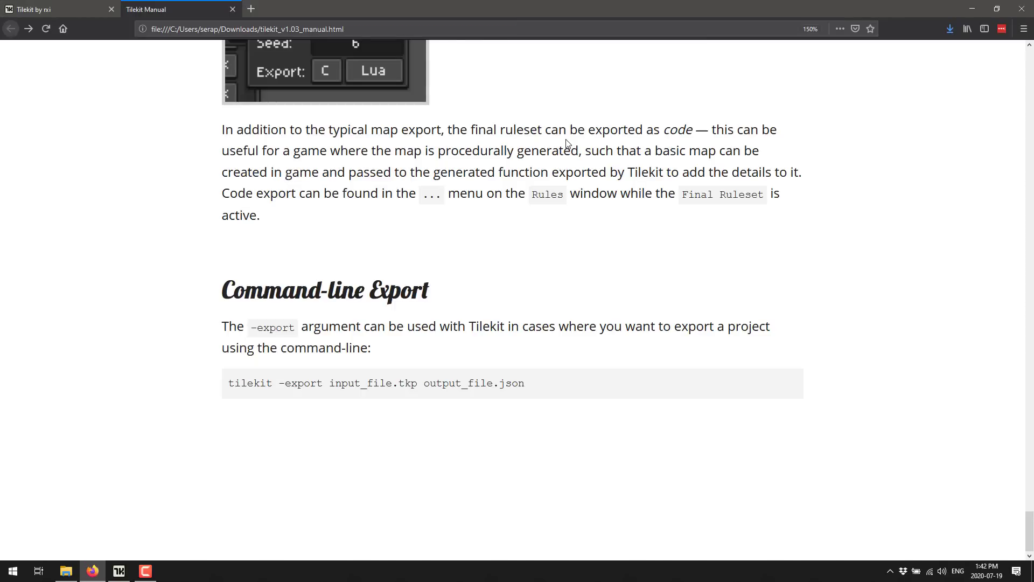
pyautogui.scroll(10, 704, 250)
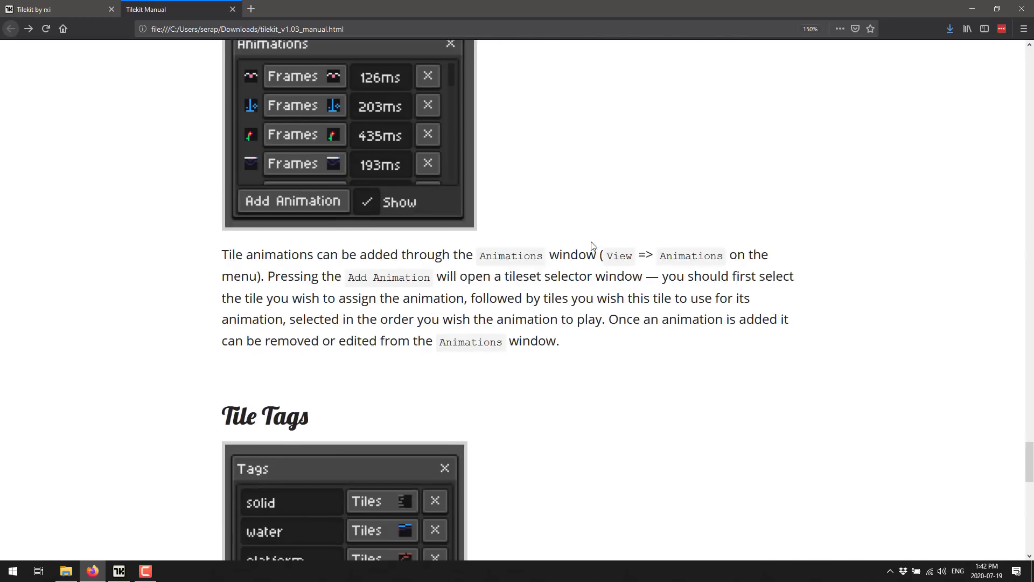
# Review the Tilekit itch.io page, including its description, purchase price and demo downloads
pyautogui.click(67, 7)
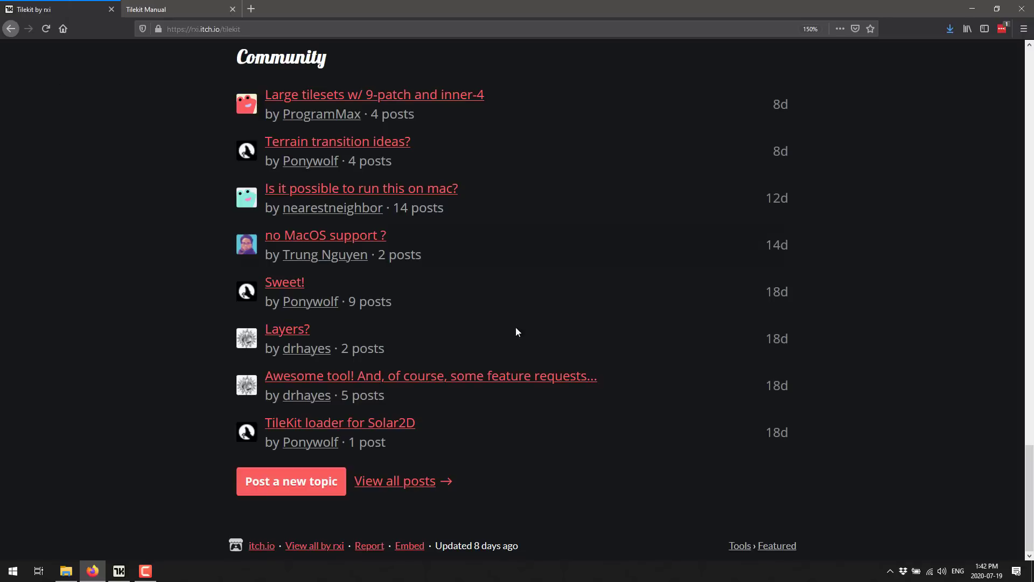
pyautogui.scroll(20, 493, 328)
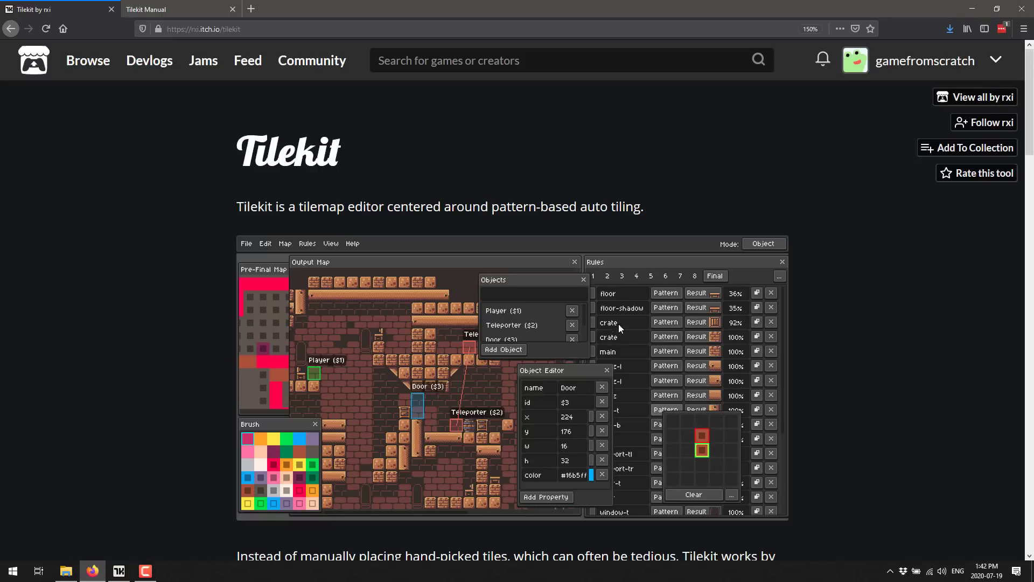
pyautogui.scroll(-5, 619, 323)
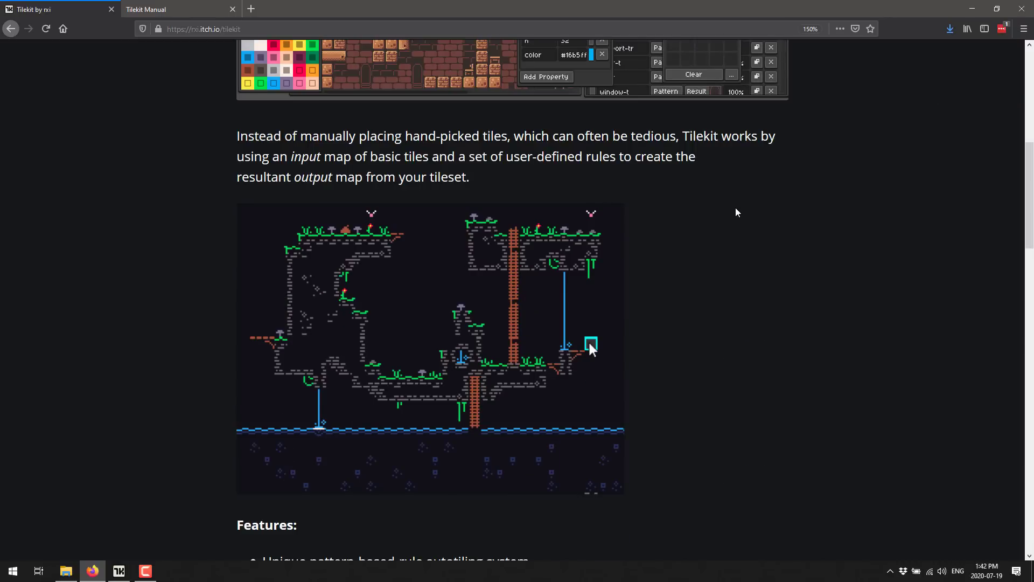
pyautogui.scroll(-8, 736, 211)
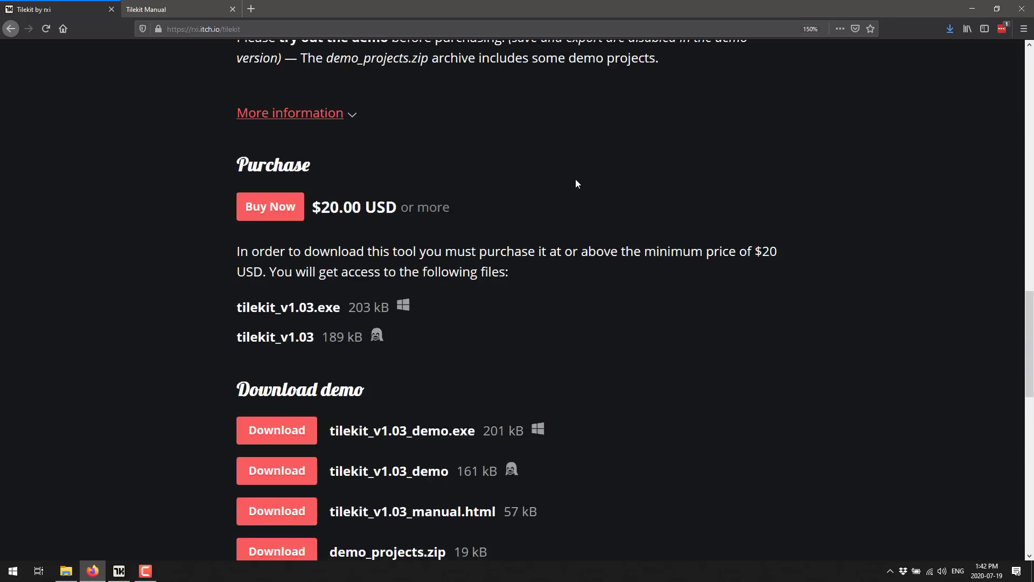
pyautogui.scroll(-4, 577, 180)
# Return to Tilekit and view the save and export options for the project
pyautogui.click(119, 570)
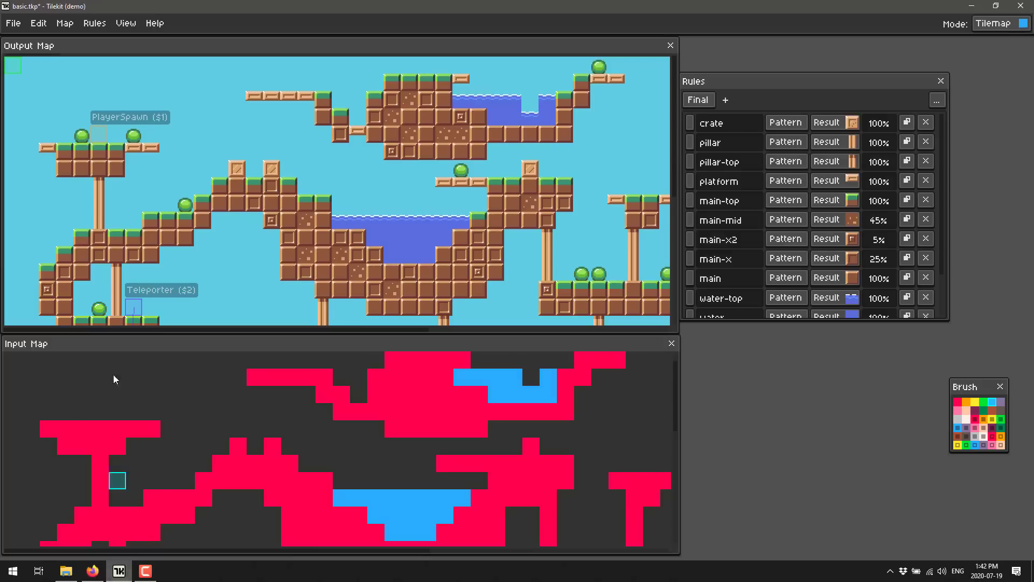
pyautogui.click(13, 23)
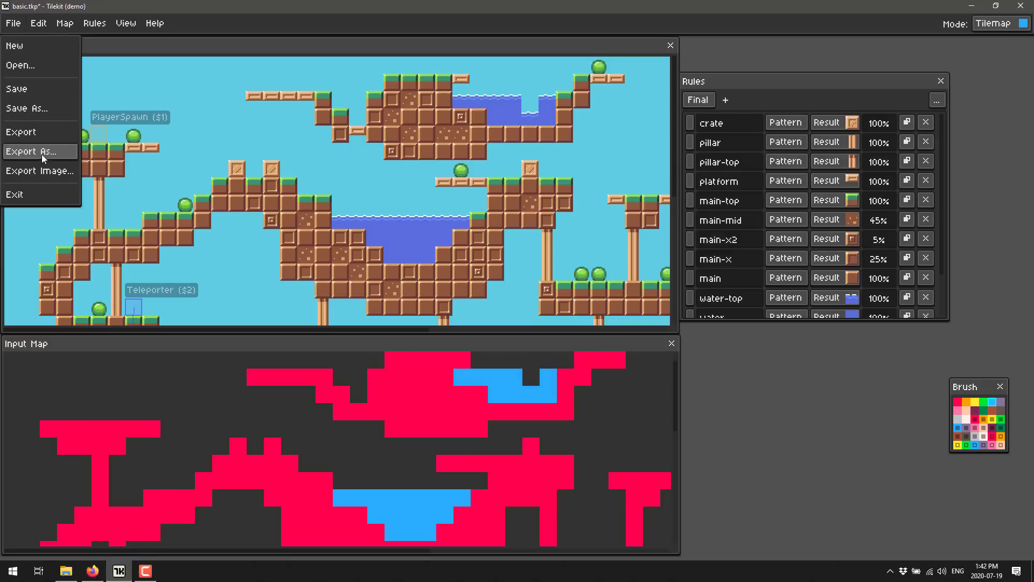